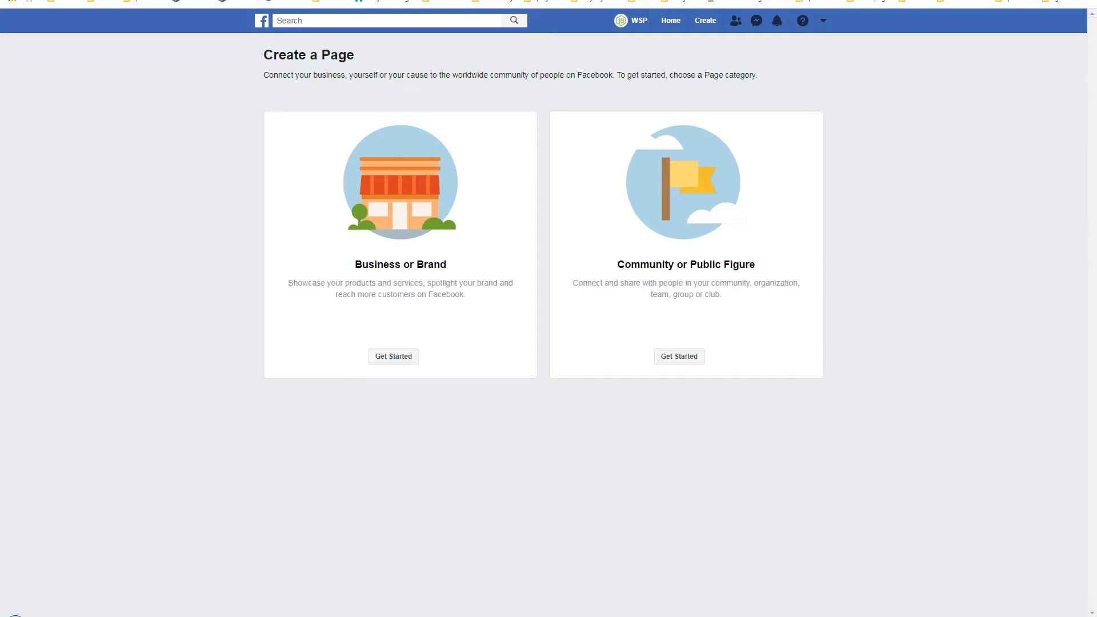
# Start a Business or Brand page on Facebook and inspect its page name and category fields
pyautogui.click(395, 356)
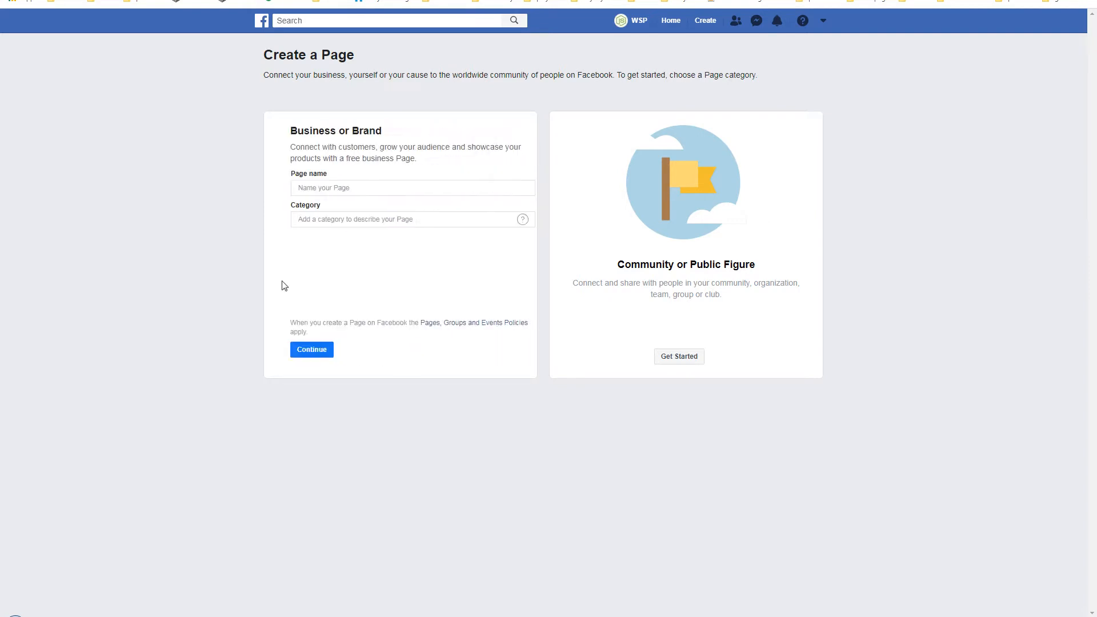
pyautogui.click(363, 188)
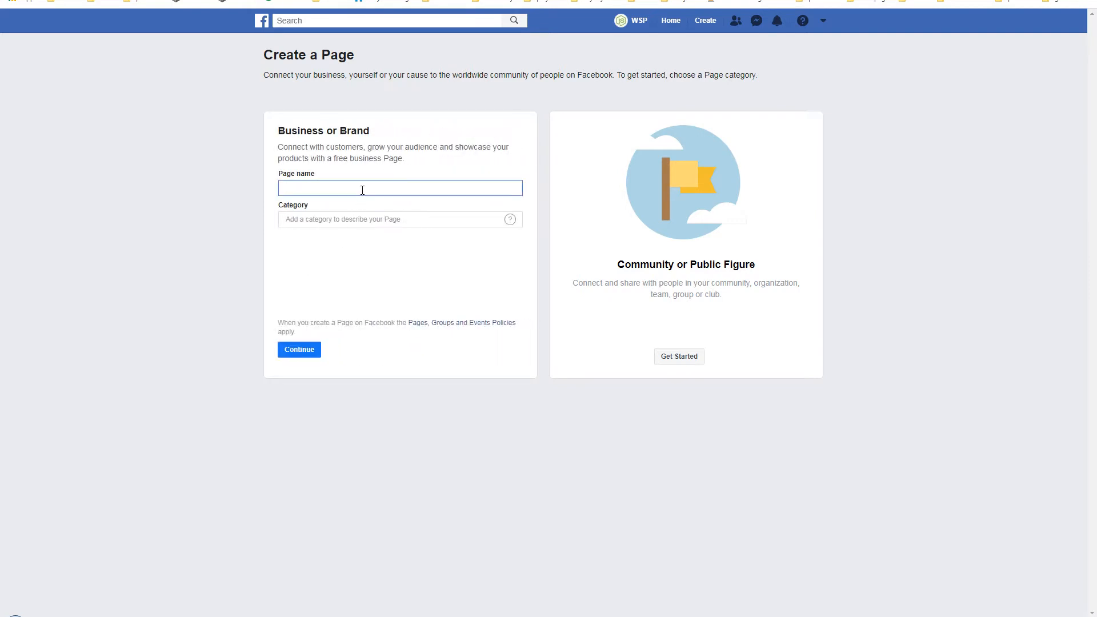
pyautogui.click(373, 217)
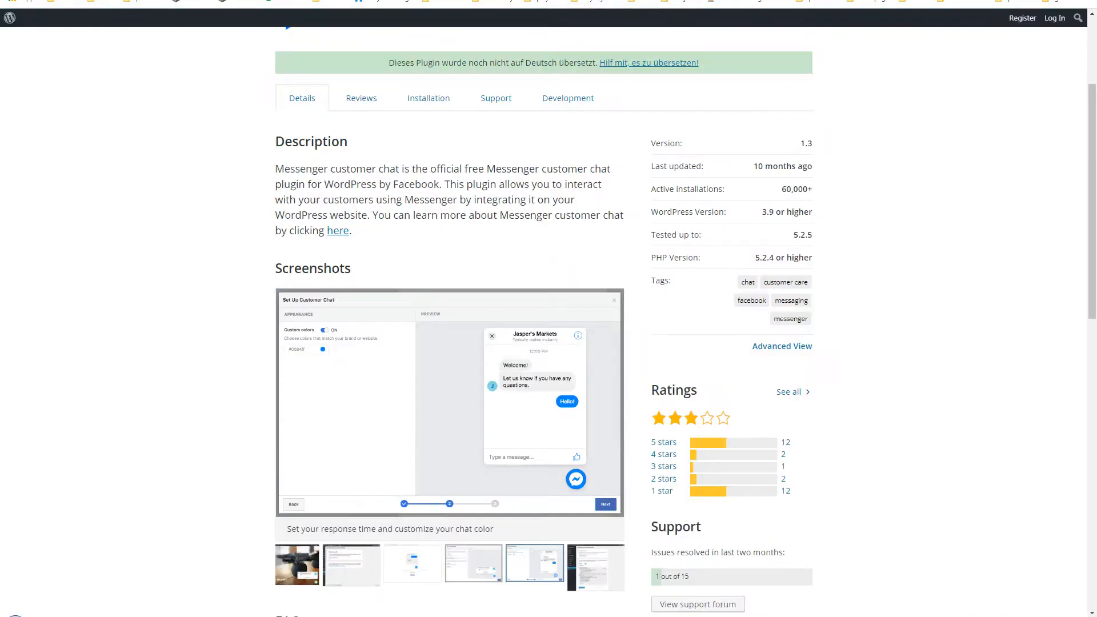
# Review the Messenger Customer Chat plugin's description on WordPress.org and browse through its screenshots
pyautogui.scroll(3, 177, 258)
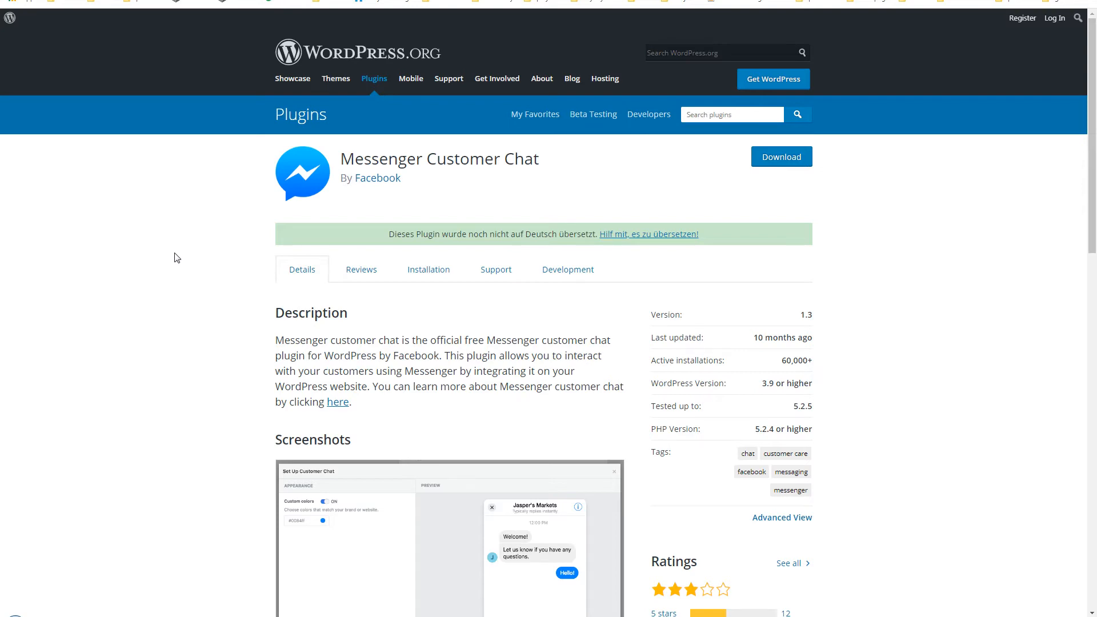
pyautogui.scroll(-2, 177, 258)
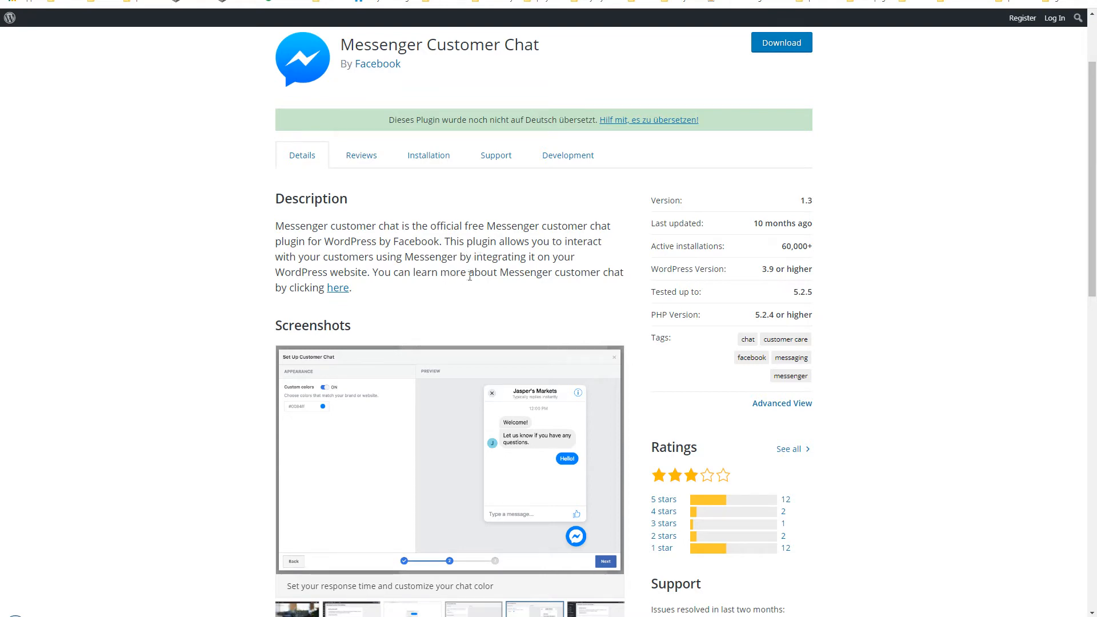
pyautogui.scroll(-3, 553, 282)
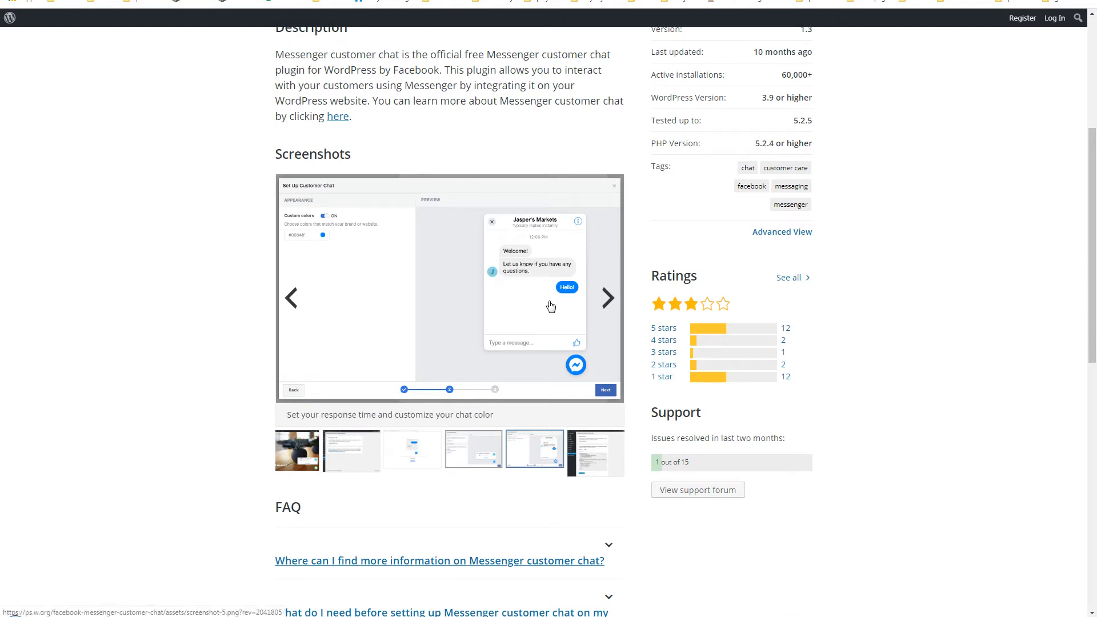
pyautogui.click(606, 302)
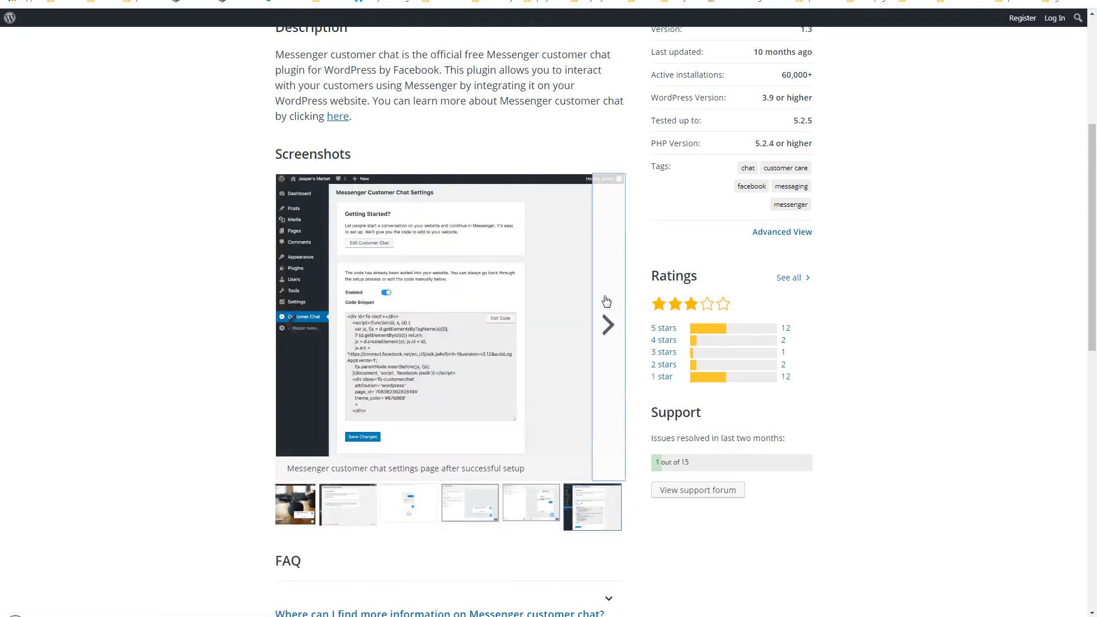
pyautogui.click(606, 301)
pyautogui.click(606, 301)
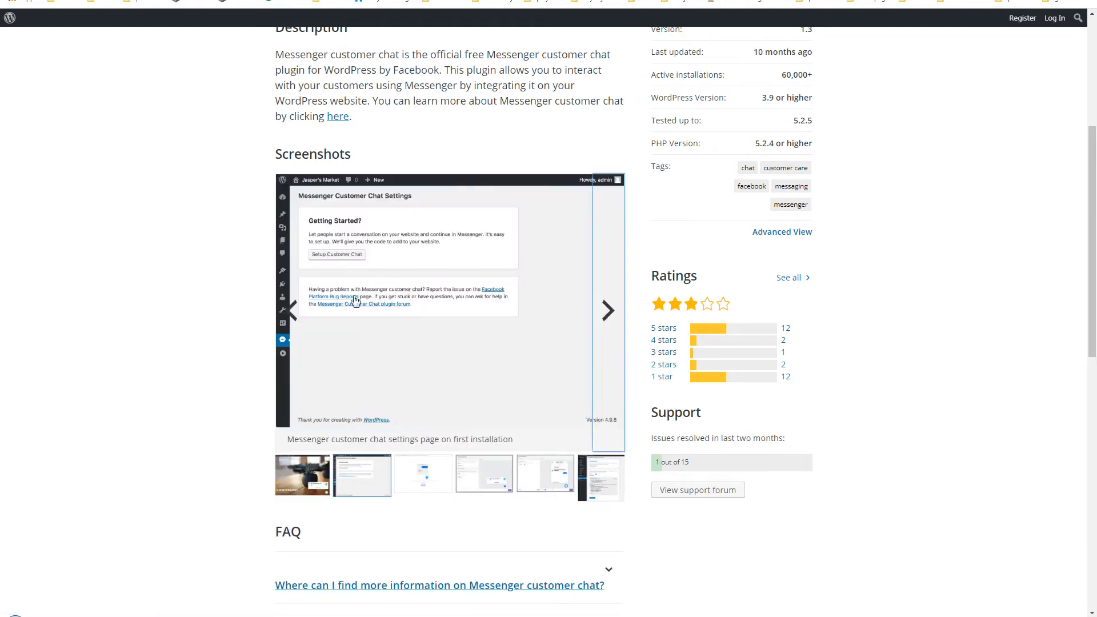
pyautogui.click(293, 300)
pyautogui.click(293, 300)
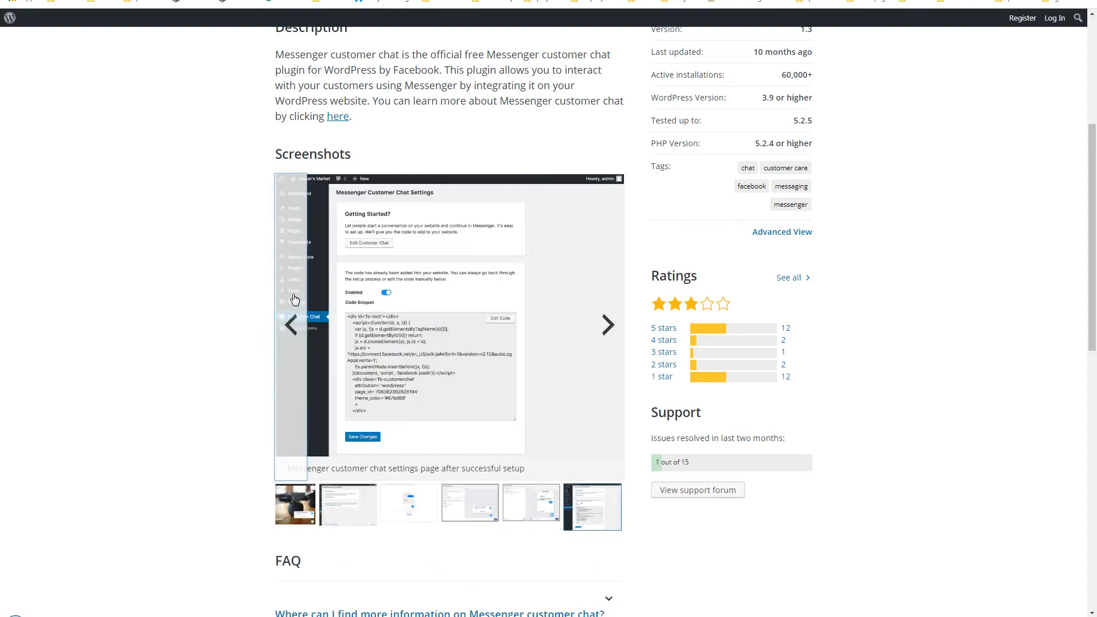
pyautogui.click(294, 300)
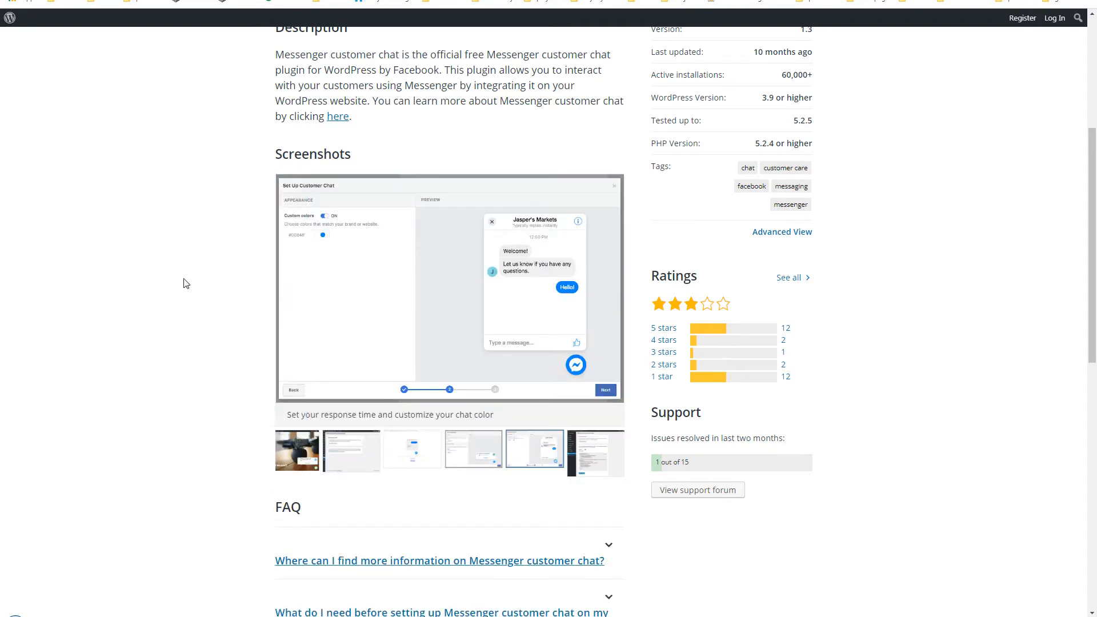
# Switch to the WordPress admin and look through the installed plugins list
pyautogui.click(420, 0)
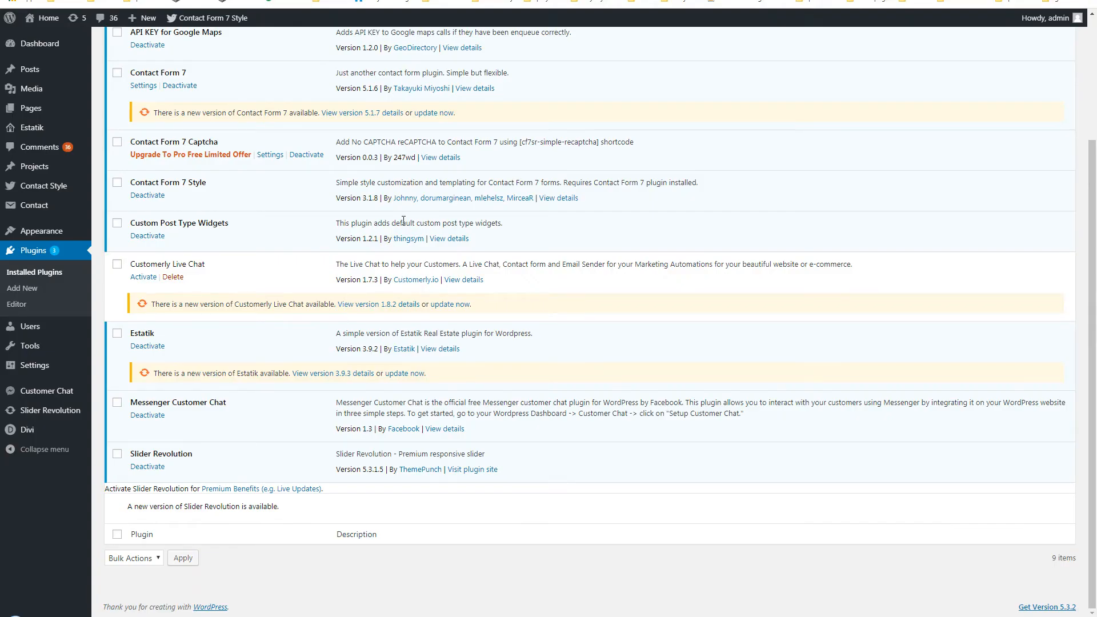
pyautogui.scroll(3, 403, 221)
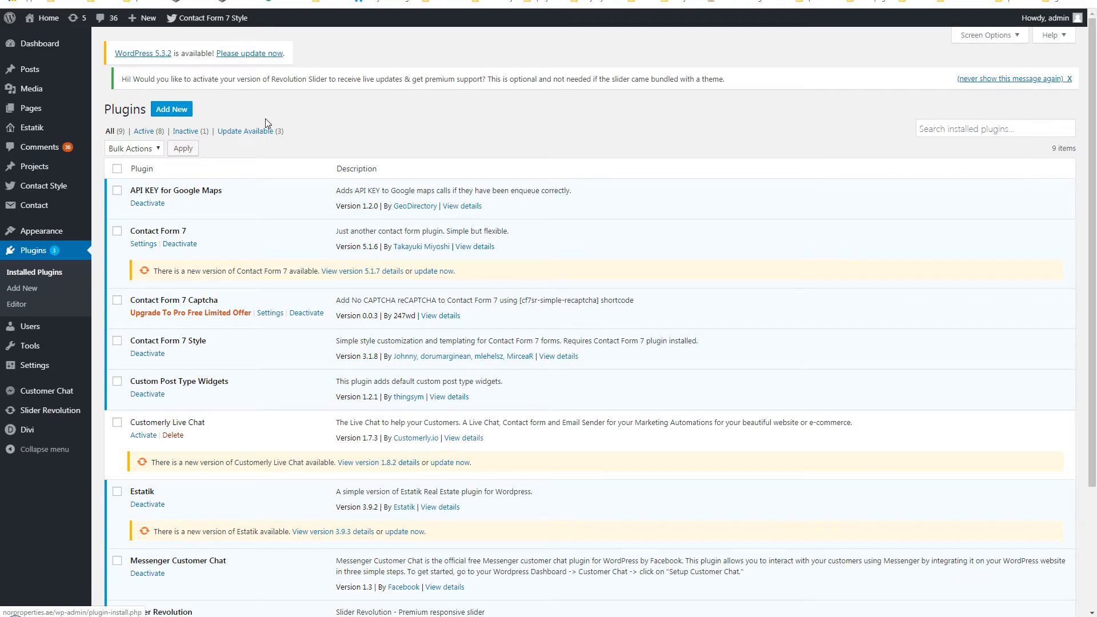
pyautogui.scroll(-3, 364, 154)
# Return to the plugin's WordPress.org page and highlight its title, Messenger Customer Chat
pyautogui.click(597, 0)
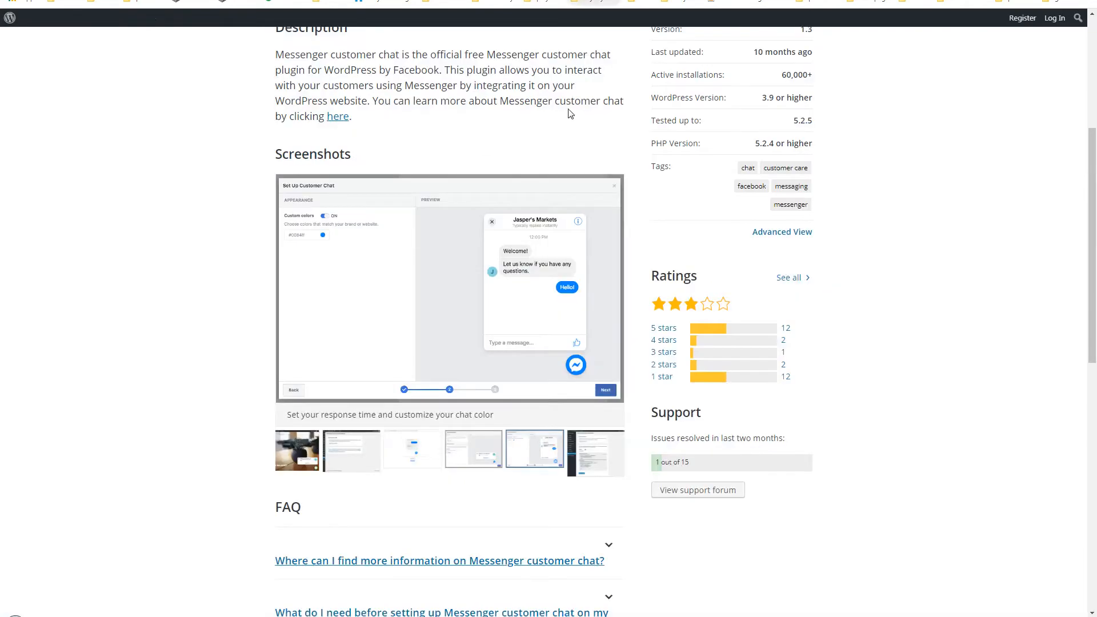
pyautogui.scroll(5, 514, 135)
pyautogui.moveTo(346, 162); pyautogui.dragTo(562, 165)
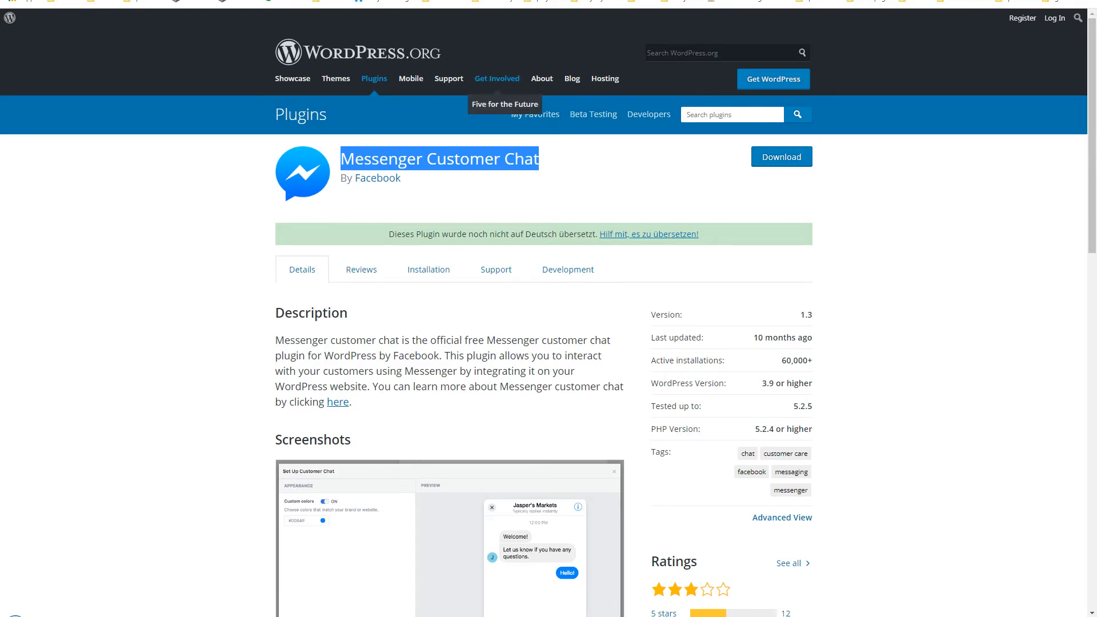
# Switch back to the WordPress admin and locate the Messenger Customer Chat entry among the installed plugins
pyautogui.click(503, 1)
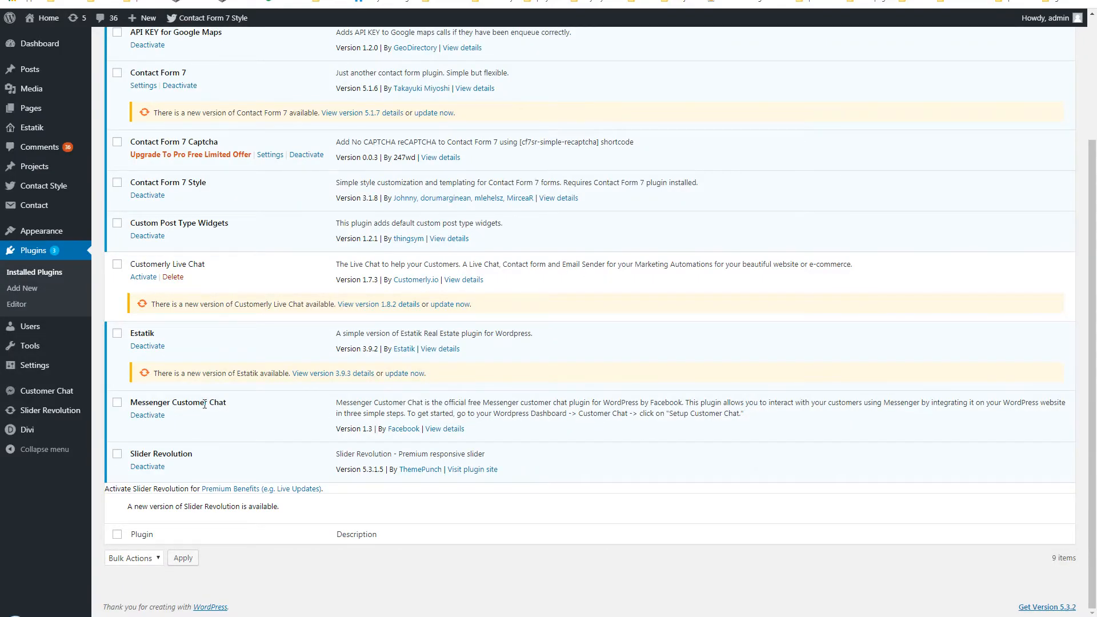
pyautogui.moveTo(229, 404); pyautogui.dragTo(131, 404)
pyautogui.moveTo(233, 404)
pyautogui.mouseDown()
pyautogui.moveTo(131, 401)
pyautogui.moveTo(236, 403)
pyautogui.mouseUp()
pyautogui.click(132, 401)
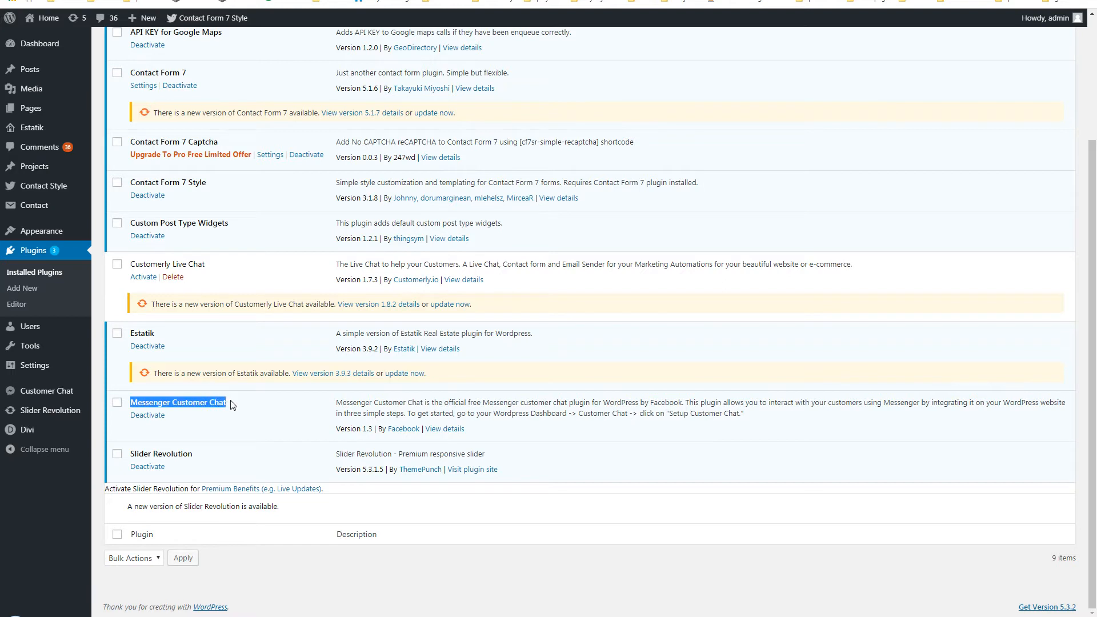
pyautogui.click(236, 403)
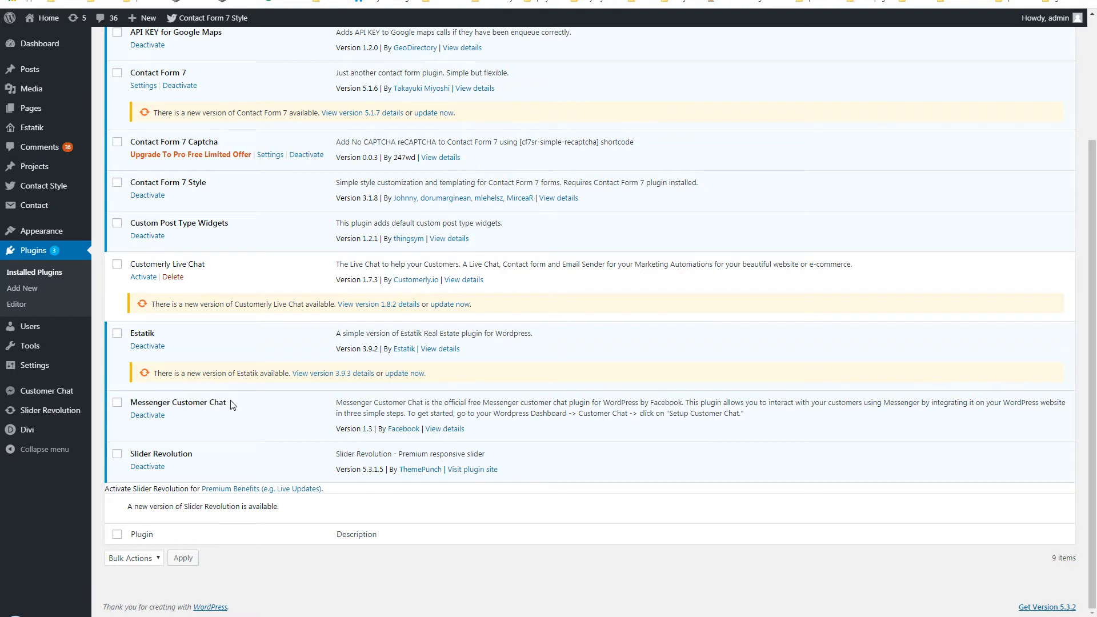
# Open the Customer Chat settings page and read its heading and Getting Started section
pyautogui.click(56, 394)
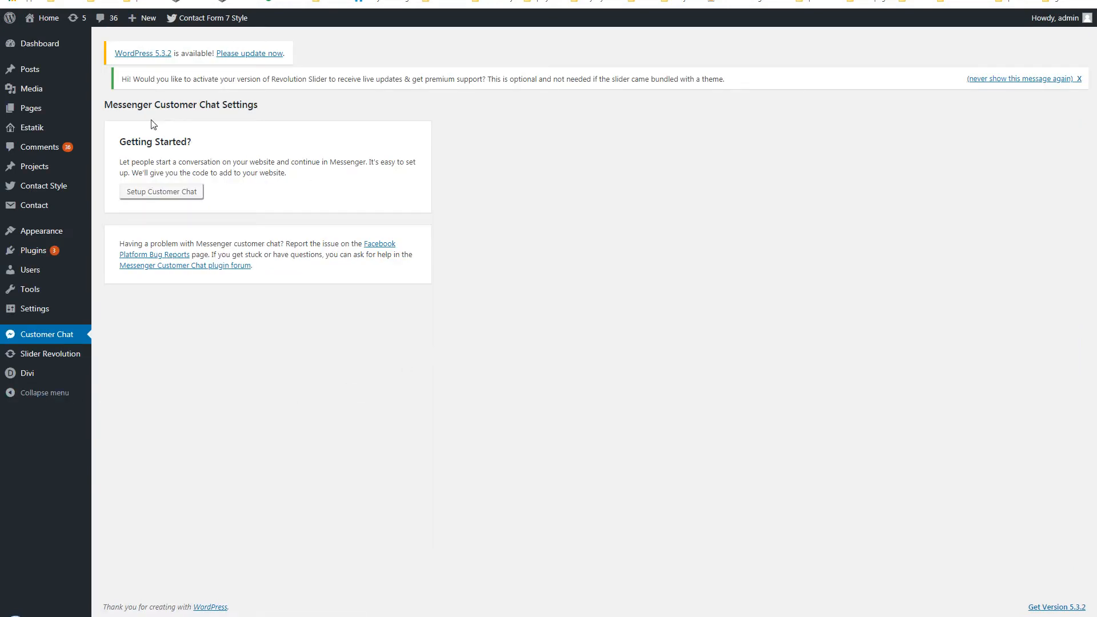
pyautogui.moveTo(109, 106); pyautogui.dragTo(301, 105)
pyautogui.click(301, 108)
pyautogui.moveTo(121, 142); pyautogui.dragTo(221, 143)
pyautogui.click(380, 147)
# Start the customer chat setup for the NorProperties Facebook Page, keeping English (US) and the default greeting message
pyautogui.click(195, 199)
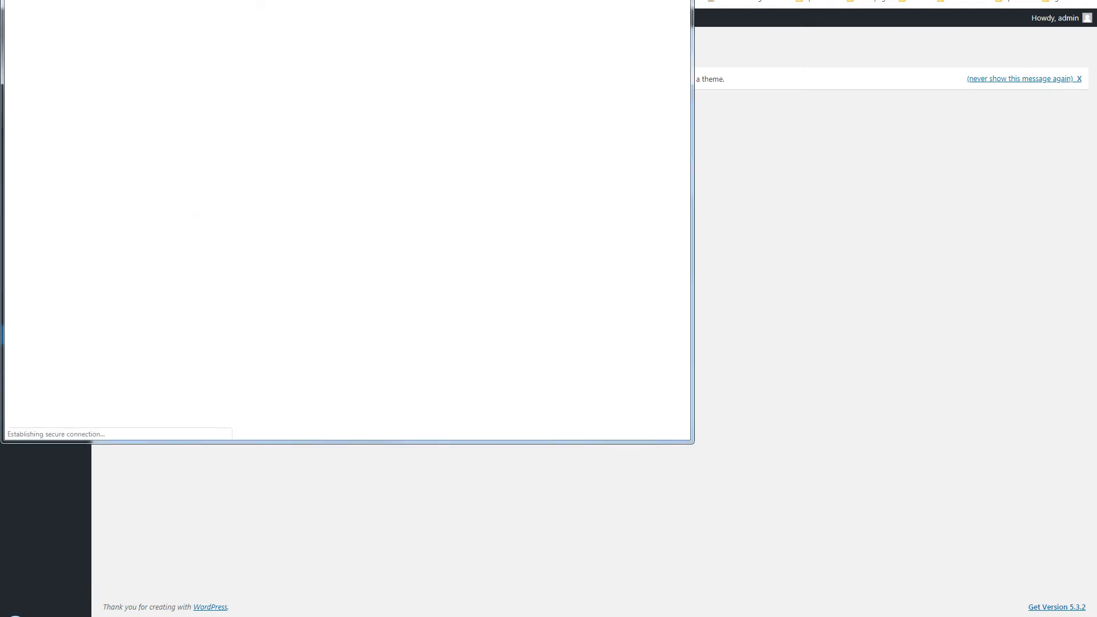
pyautogui.moveTo(490, 0); pyautogui.dragTo(622, 48)
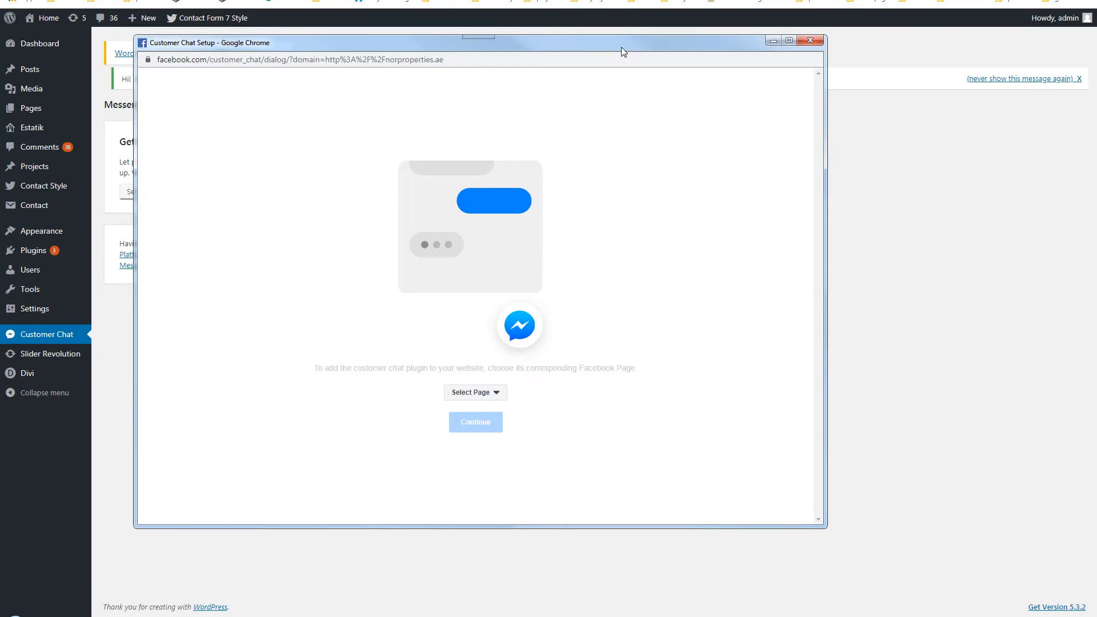
pyautogui.click(494, 396)
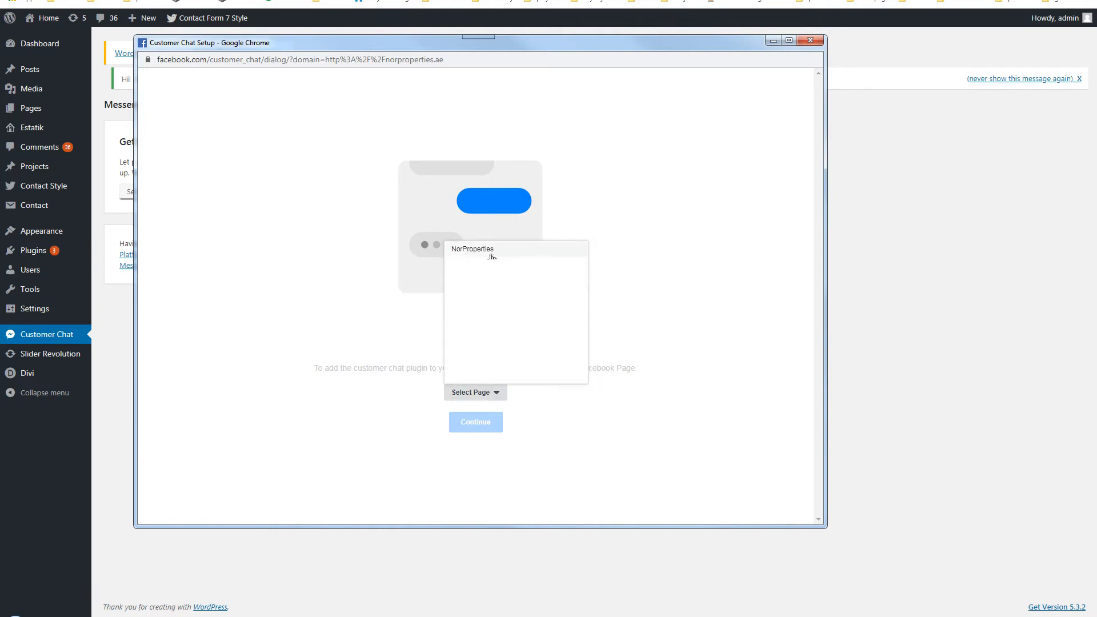
pyautogui.click(516, 256)
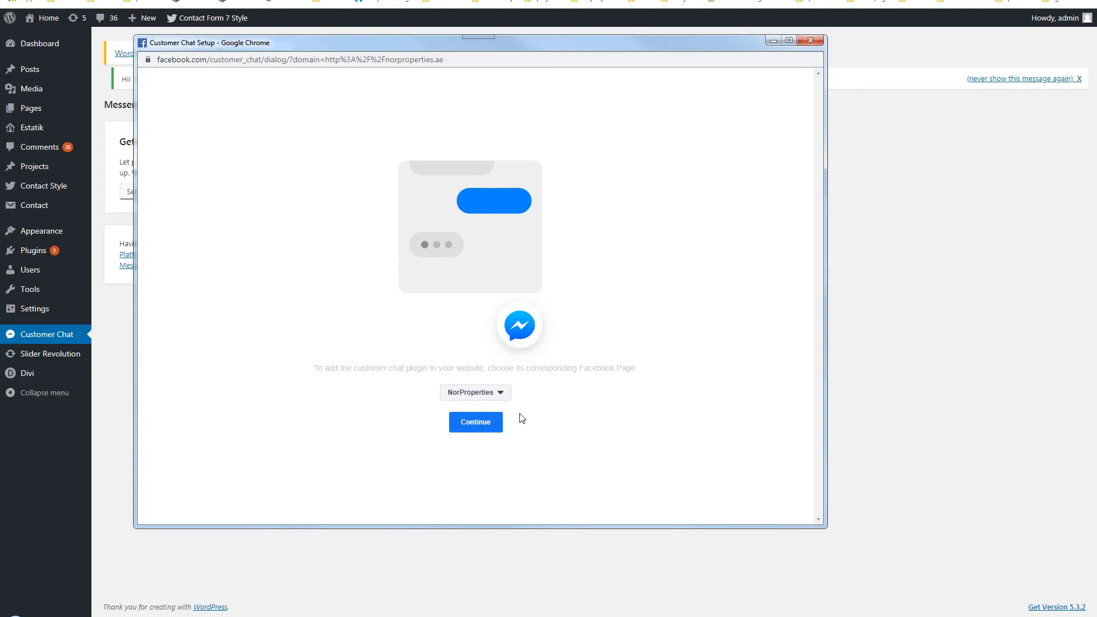
pyautogui.click(490, 423)
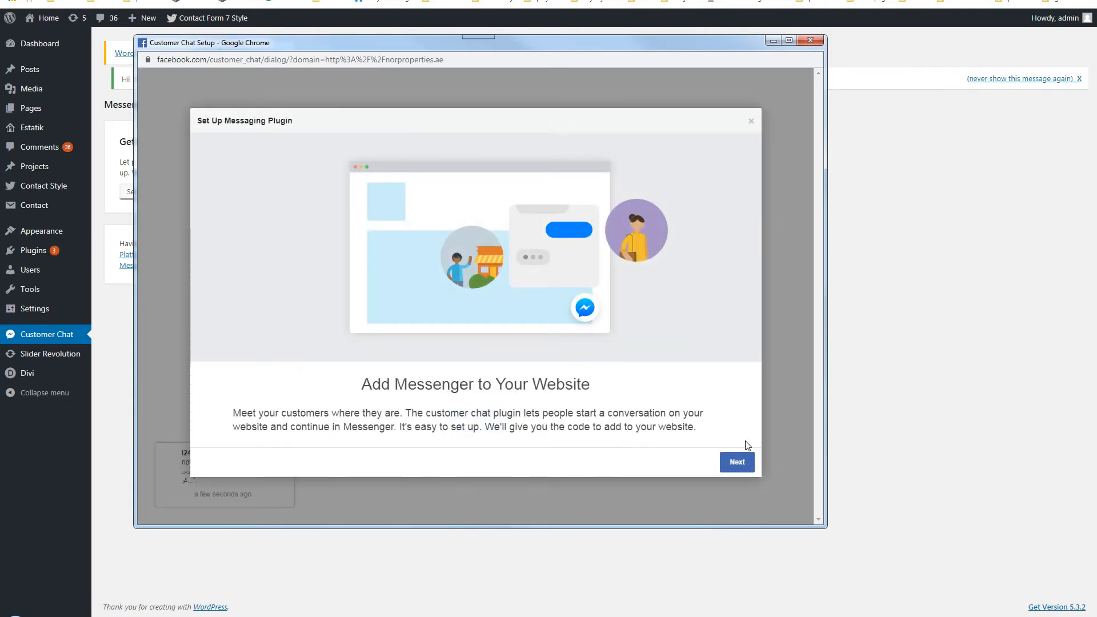
pyautogui.click(744, 464)
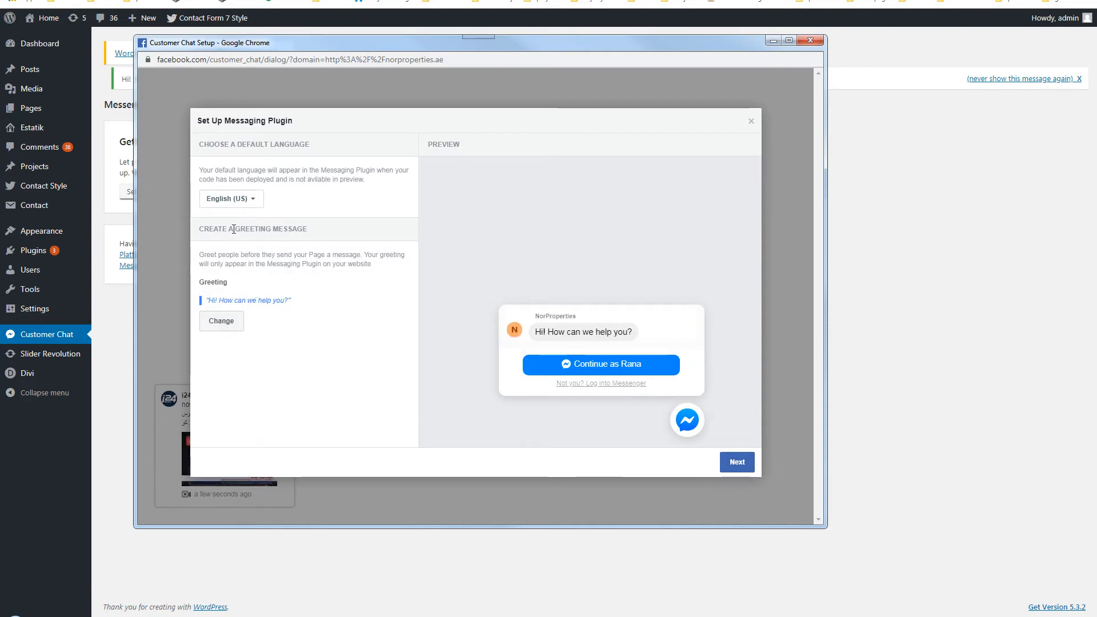
pyautogui.click(736, 462)
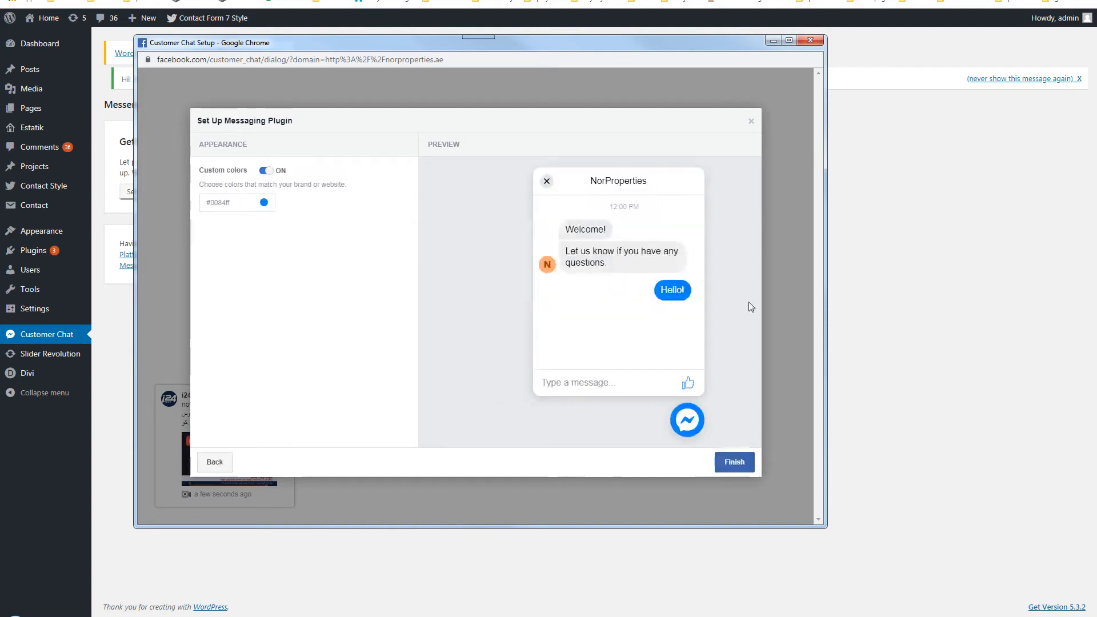
# Try several preset custom colors for the chat, including red, purple, pink and green
pyautogui.click(241, 202)
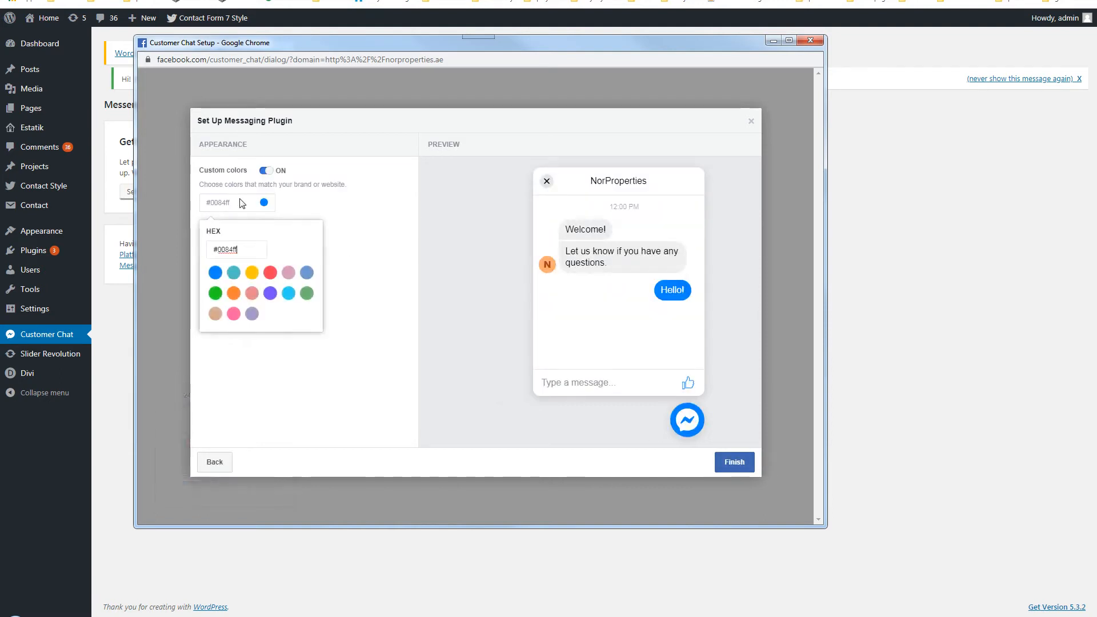
pyautogui.click(271, 274)
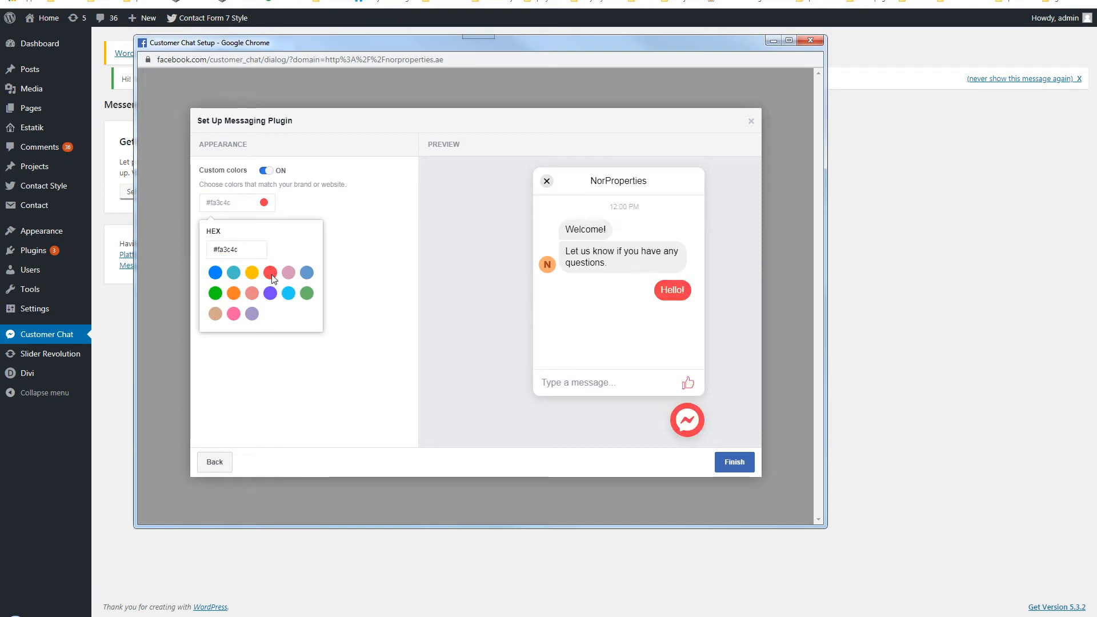
pyautogui.click(289, 273)
pyautogui.click(288, 294)
pyautogui.click(310, 298)
pyautogui.click(252, 314)
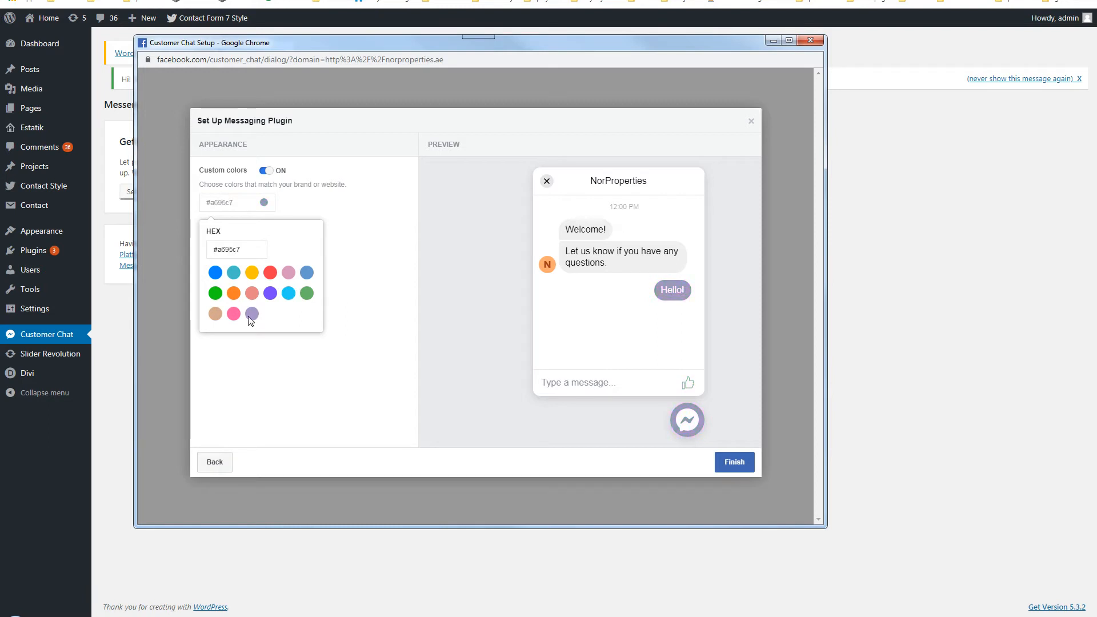
pyautogui.click(233, 314)
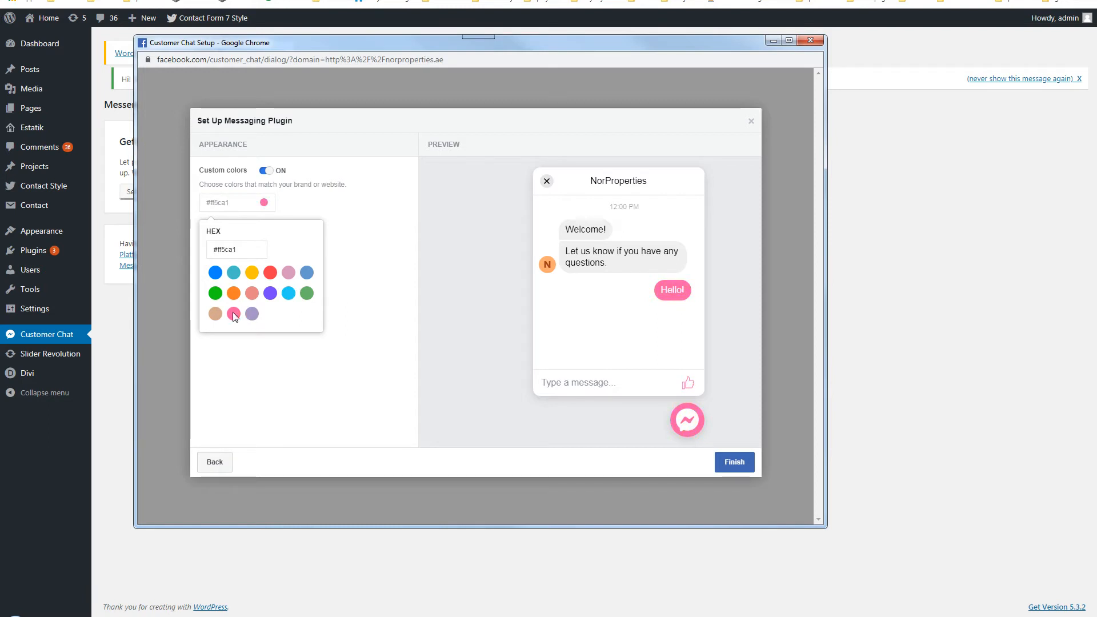
pyautogui.click(234, 295)
pyautogui.click(217, 295)
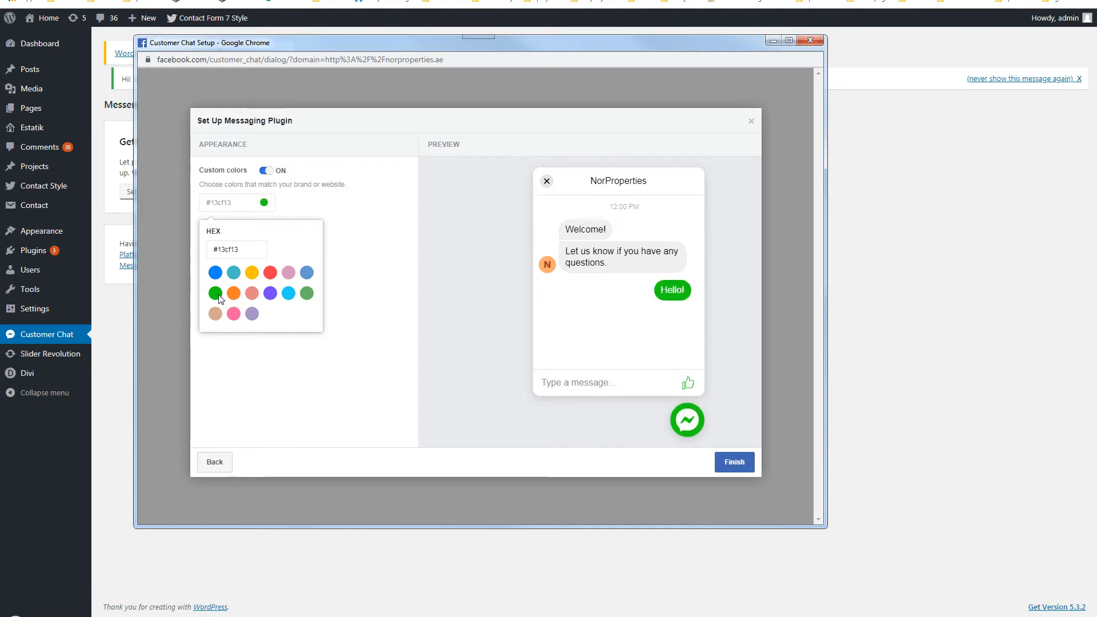
# Set the chat's custom color to the blue #0084ff and finish the Messaging Plugin setup
pyautogui.click(217, 275)
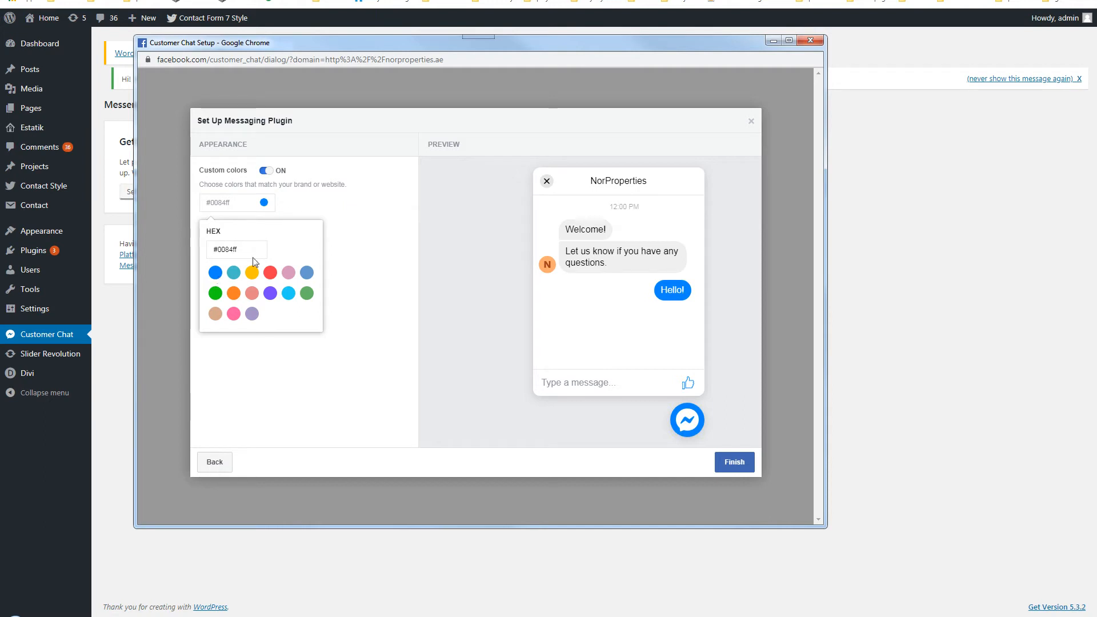
pyautogui.click(372, 232)
pyautogui.click(735, 465)
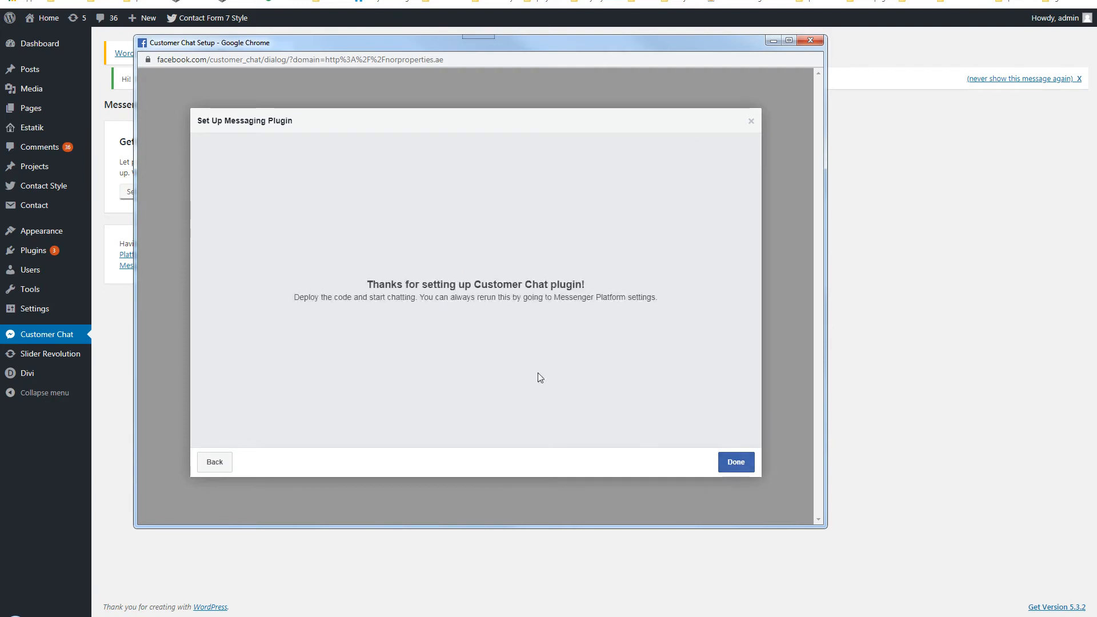
pyautogui.click(727, 460)
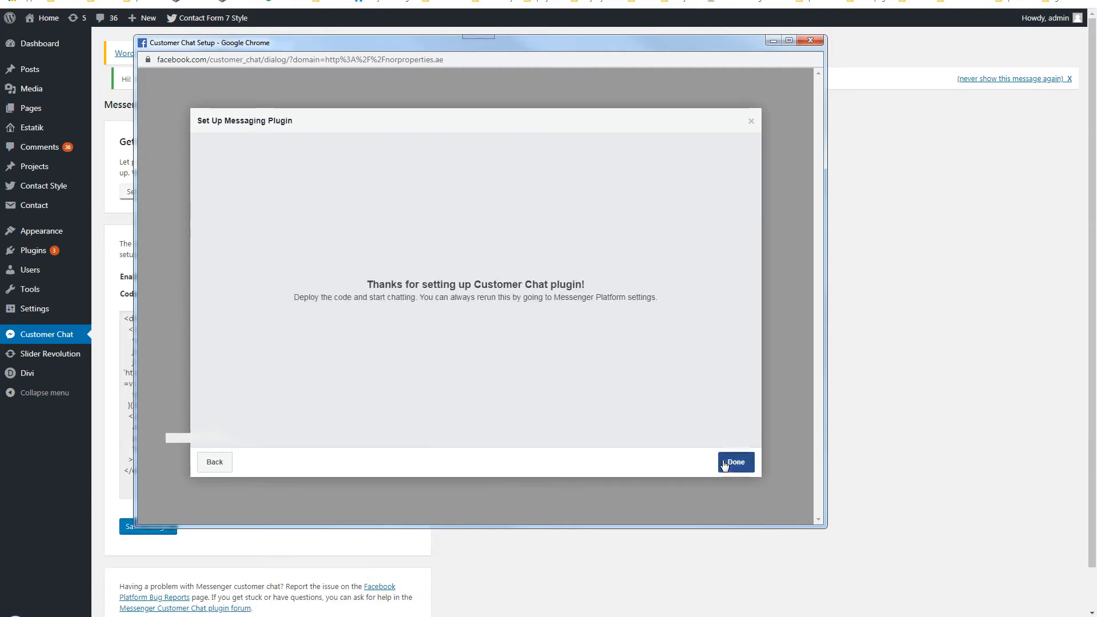
# Select the entire generated code snippet in the Messenger Customer Chat settings
pyautogui.click(273, 441)
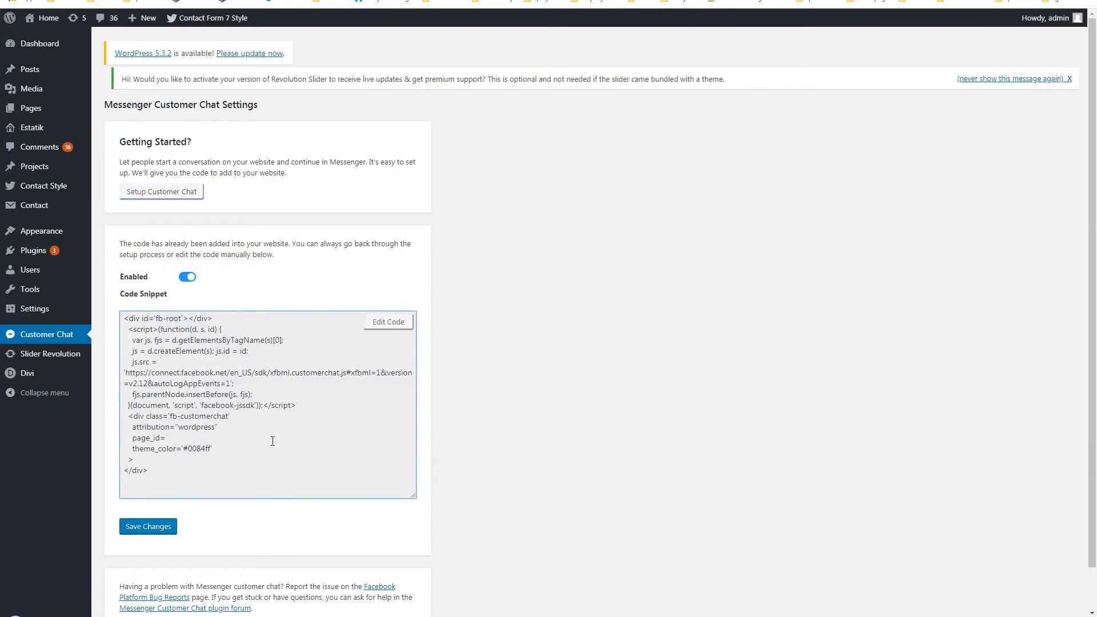
pyautogui.moveTo(229, 482); pyautogui.dragTo(123, 318)
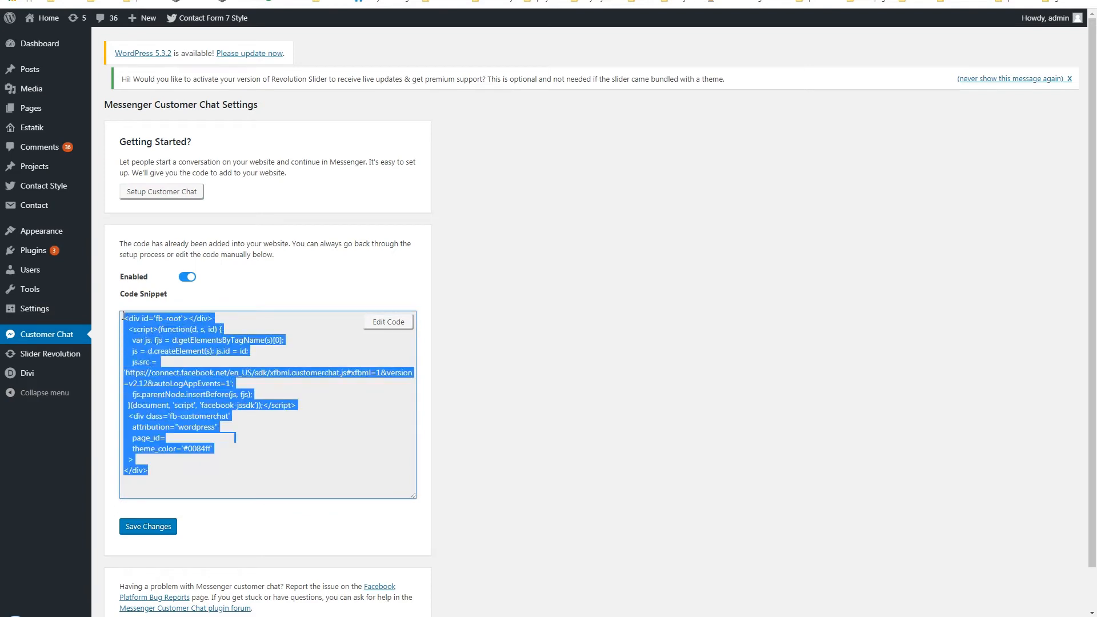
pyautogui.click(286, 460)
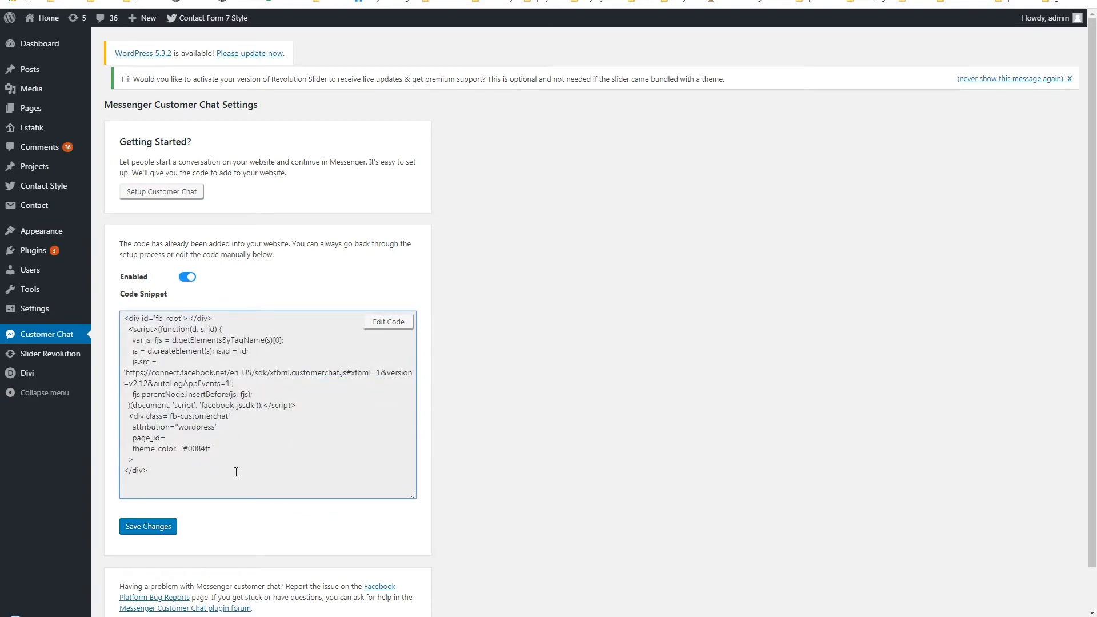
pyautogui.moveTo(217, 483); pyautogui.dragTo(123, 318)
pyautogui.click(367, 407)
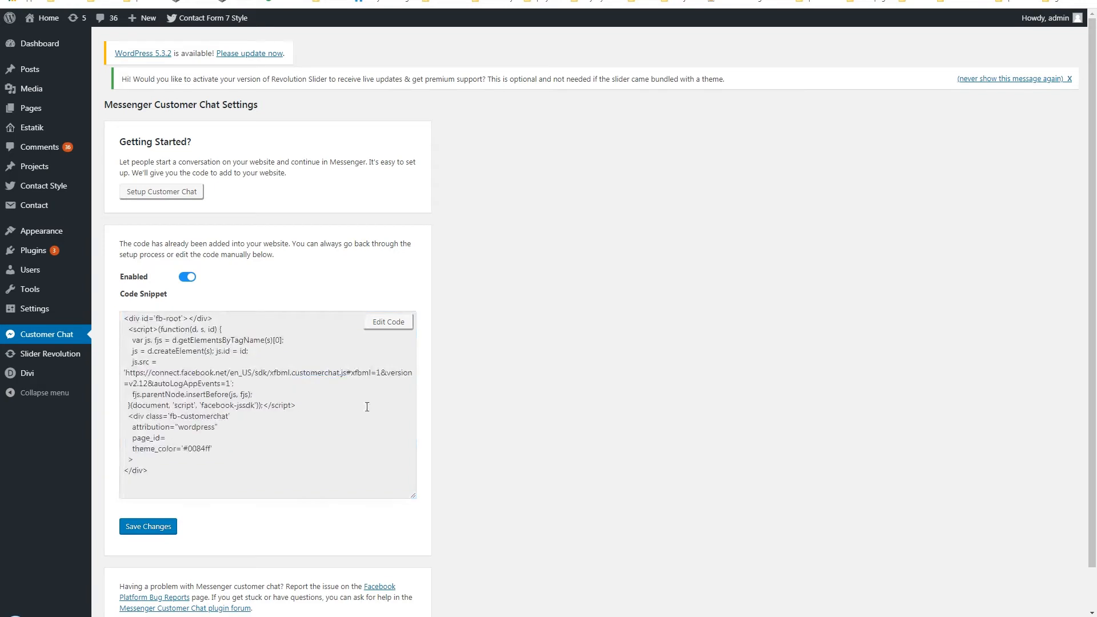
# Toggle the customer chat off and back on, and save the Messenger Customer Chat settings
pyautogui.click(186, 279)
pyautogui.click(186, 279)
pyautogui.click(152, 529)
# Switch to the website's property page and reload it to load the chat widget
pyautogui.click(269, 0)
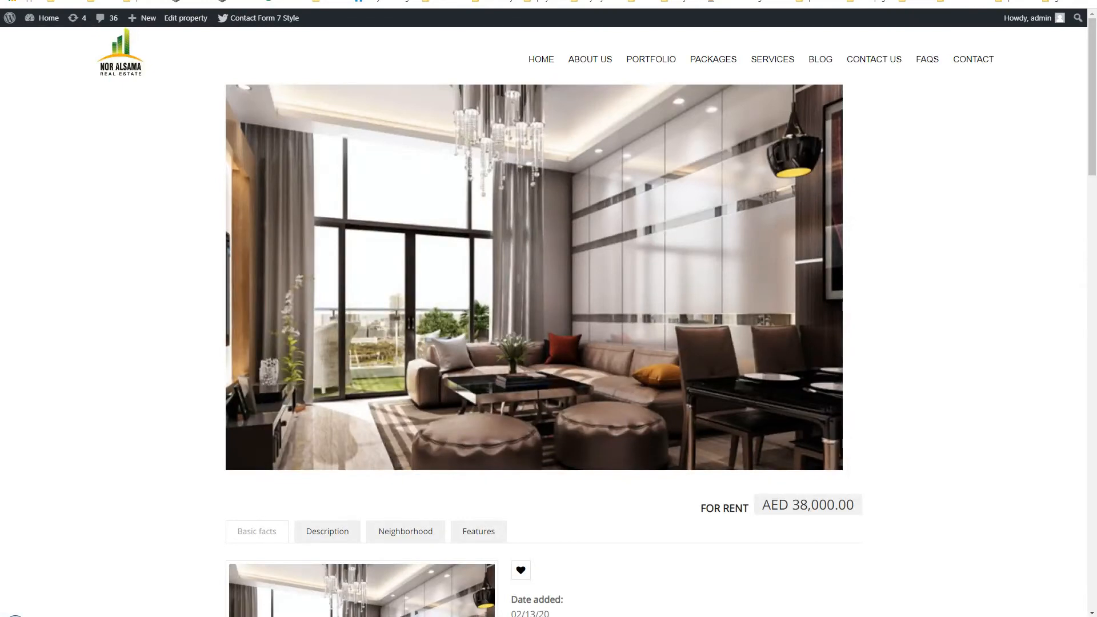
pyautogui.rightClick(130, 220)
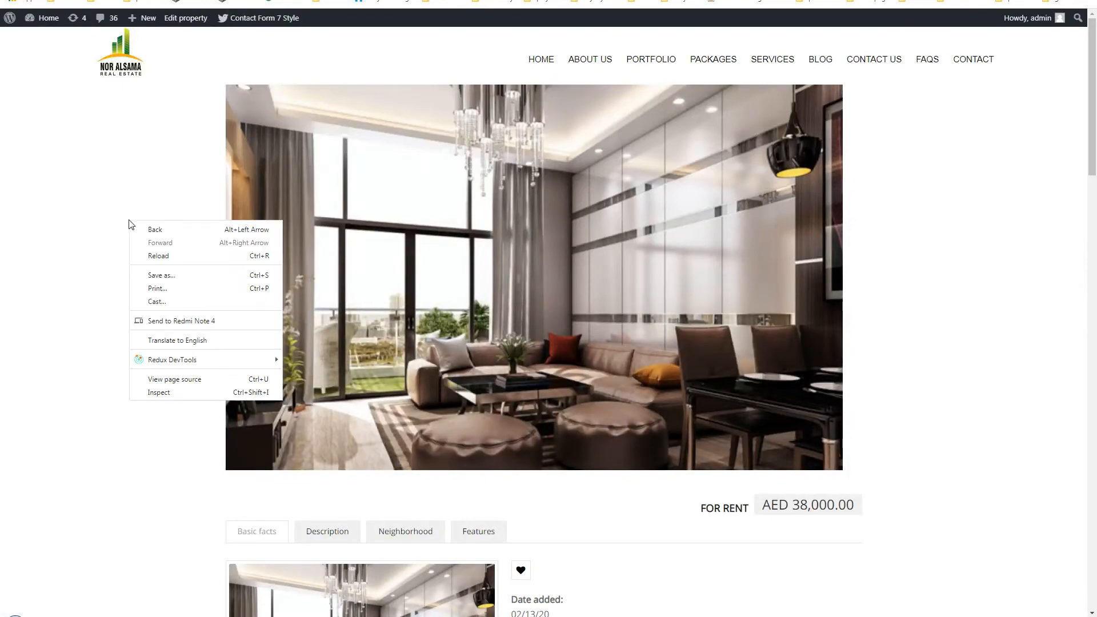
pyautogui.click(166, 256)
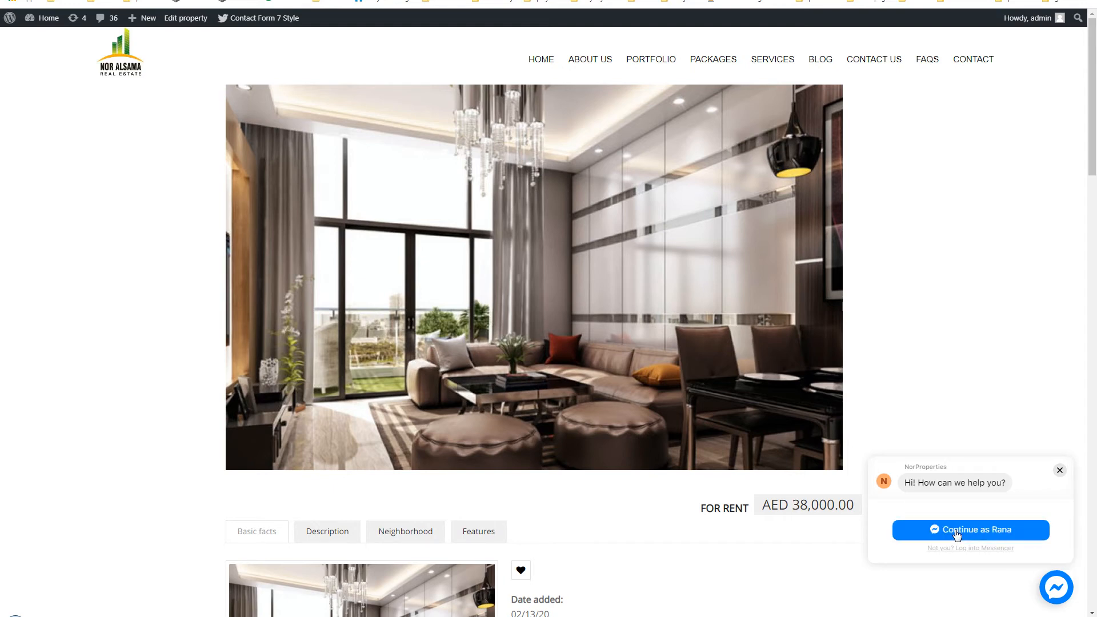
# Continue into the website's chat with the signed-in Messenger account and send the message "Hello, I need some help."
pyautogui.click(957, 535)
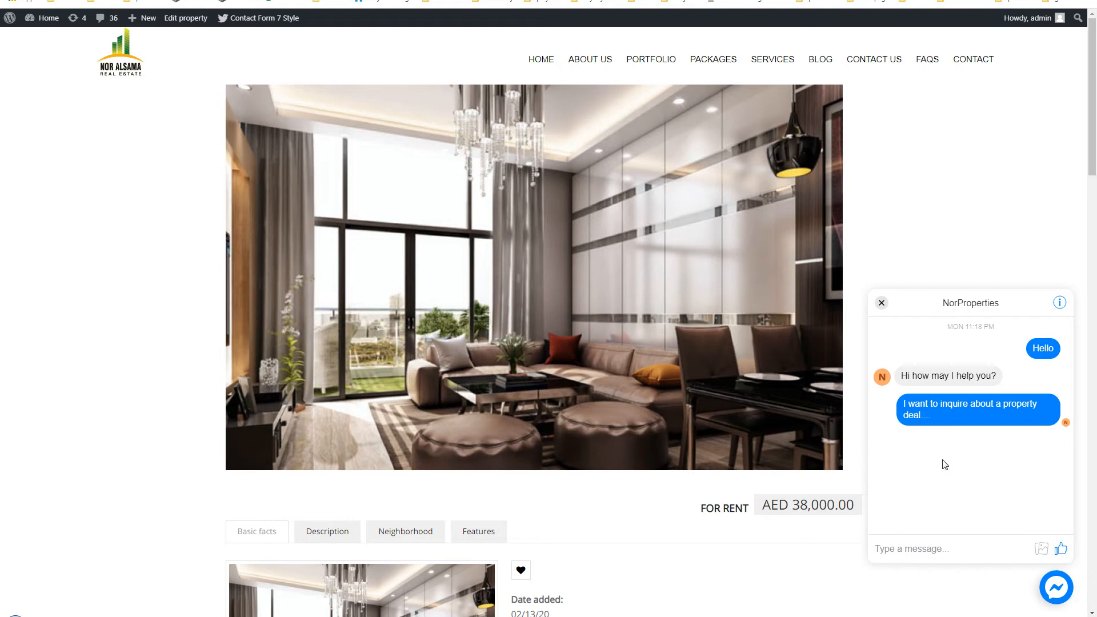
pyautogui.click(959, 547)
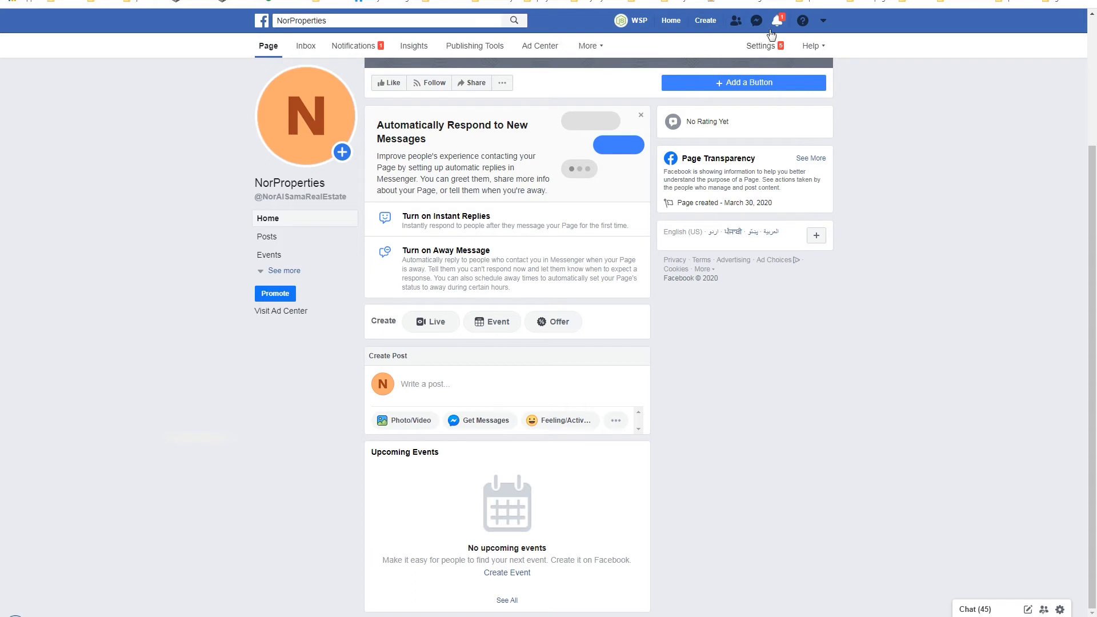
pyautogui.click(778, 25)
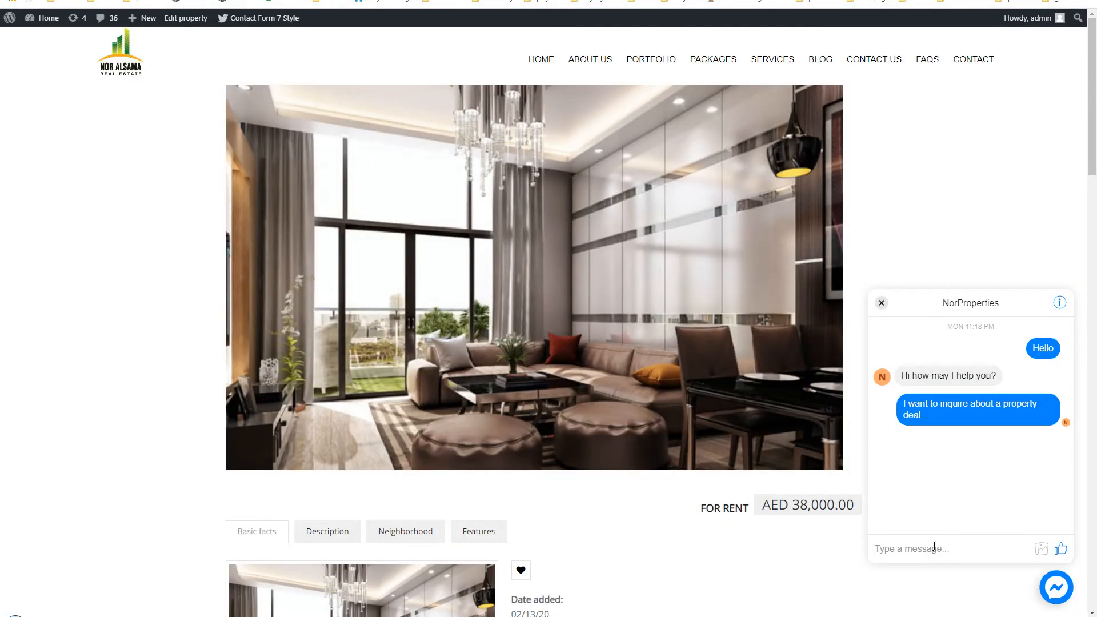
pyautogui.write('Hello, I need some help.')
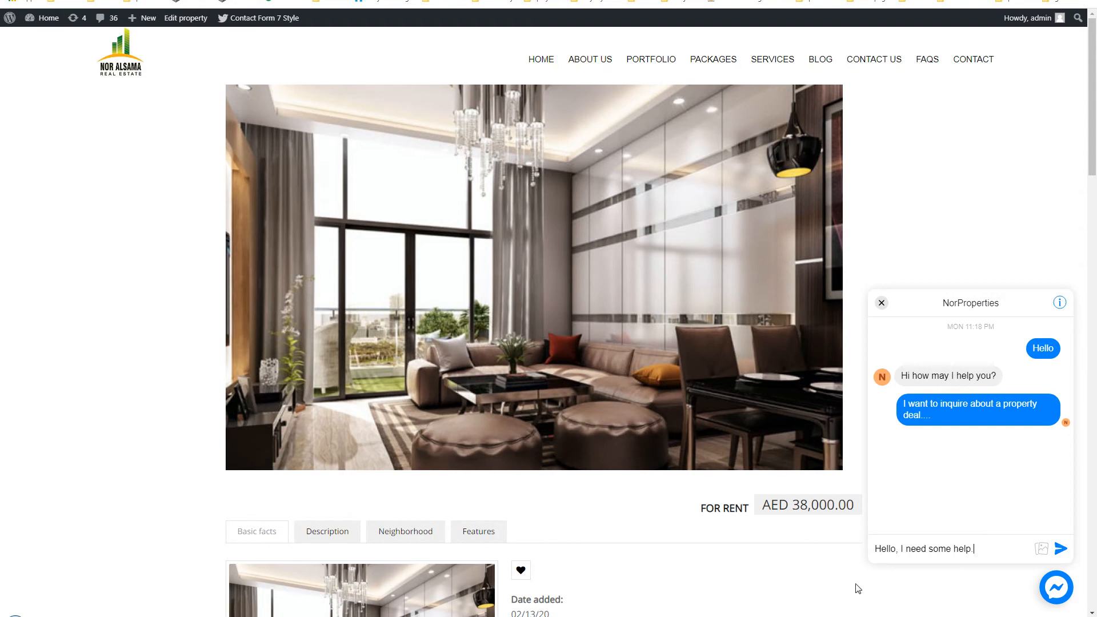
pyautogui.click(1058, 549)
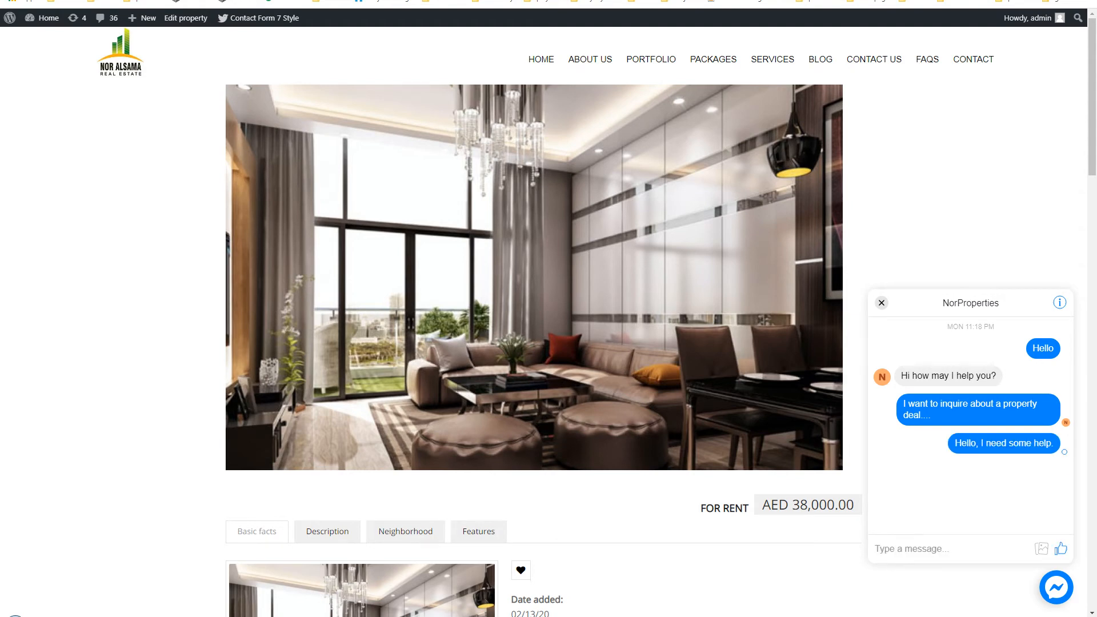
# On the NorProperties Facebook Page, check the notifications and open the NorProperties conversation from the recent messages
pyautogui.click(503, 1)
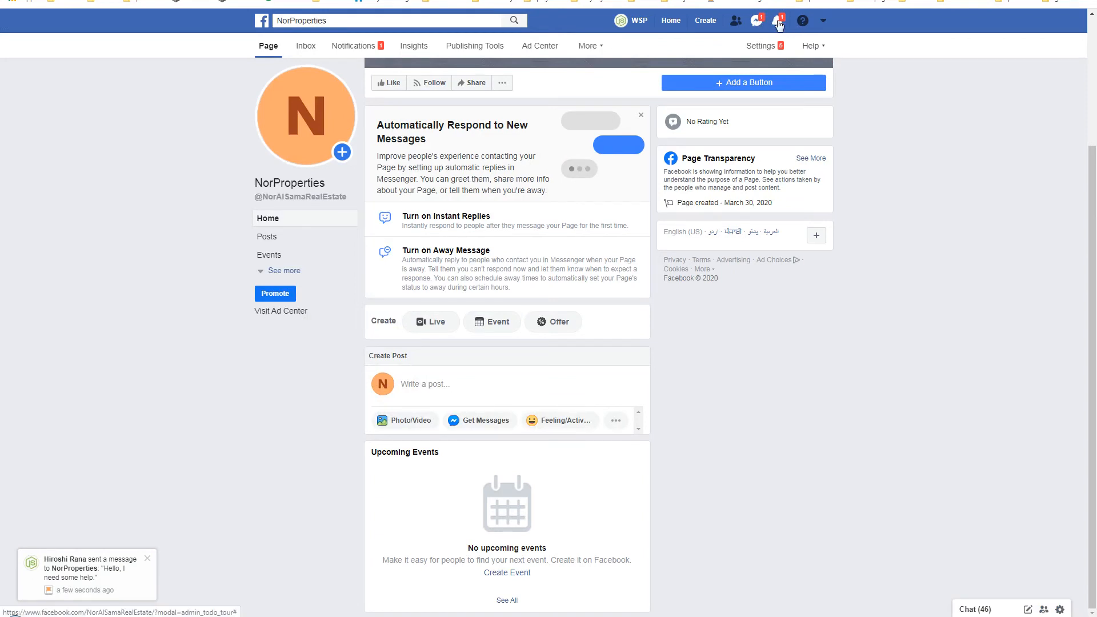
pyautogui.click(778, 23)
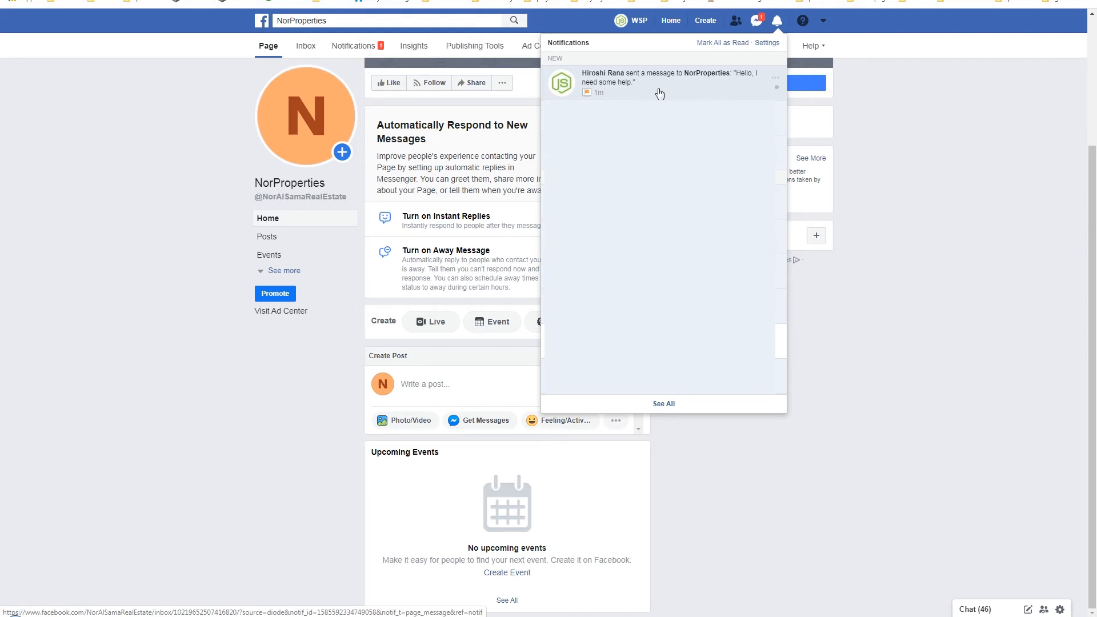
pyautogui.click(848, 89)
pyautogui.click(757, 23)
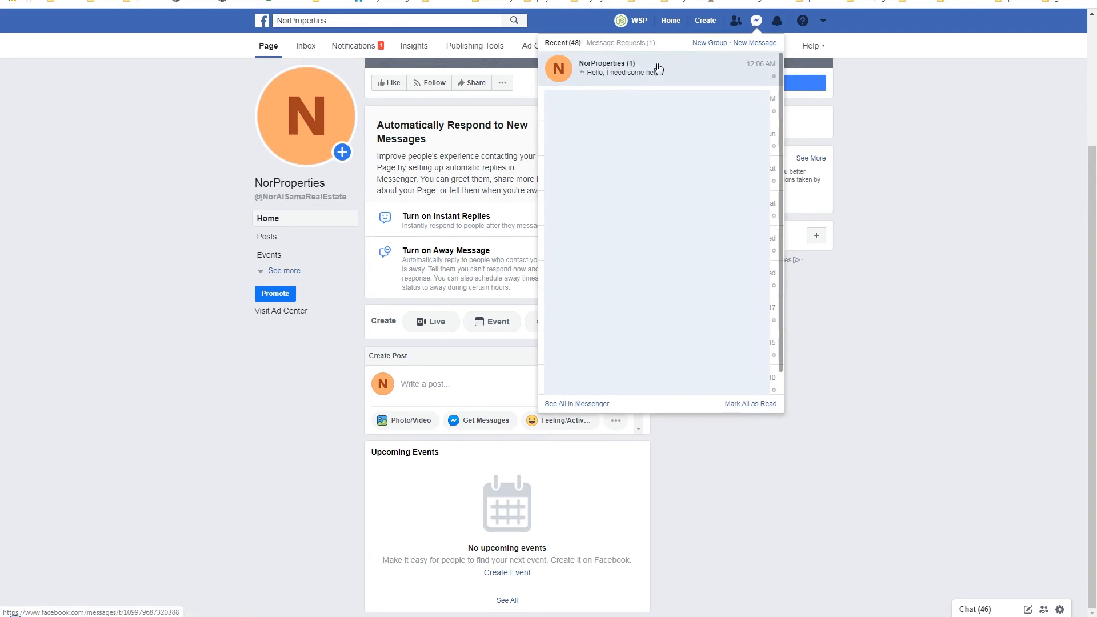
pyautogui.click(695, 69)
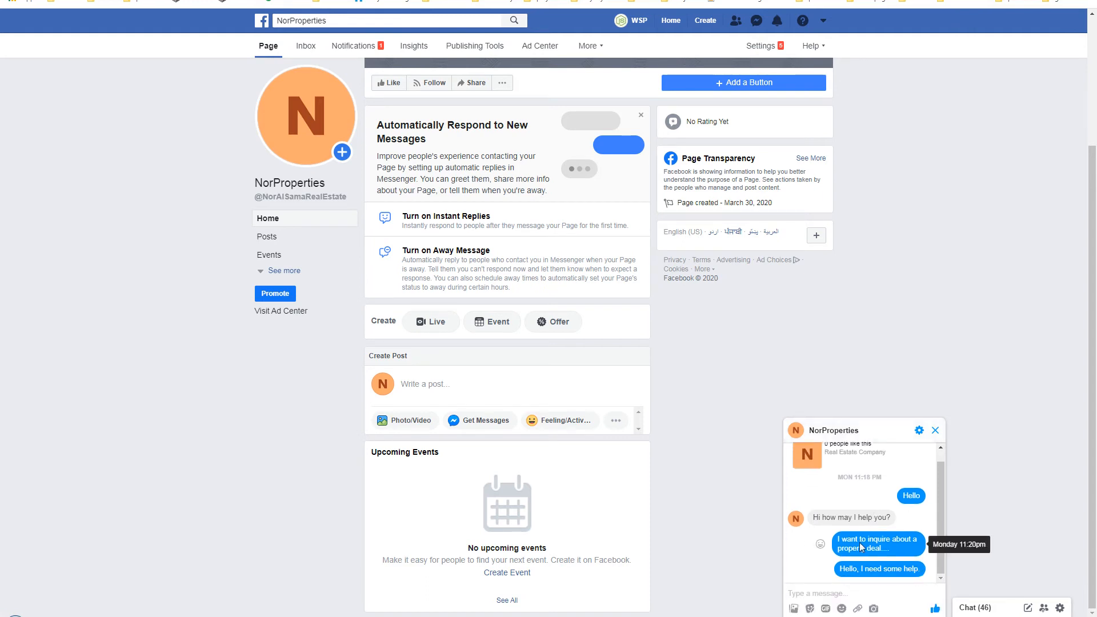
# Reply "How may I help you?" in the NorProperties conversation on Facebook
pyautogui.moveTo(841, 569); pyautogui.dragTo(909, 574)
pyautogui.click(803, 592)
pyautogui.write('How may I help you?')
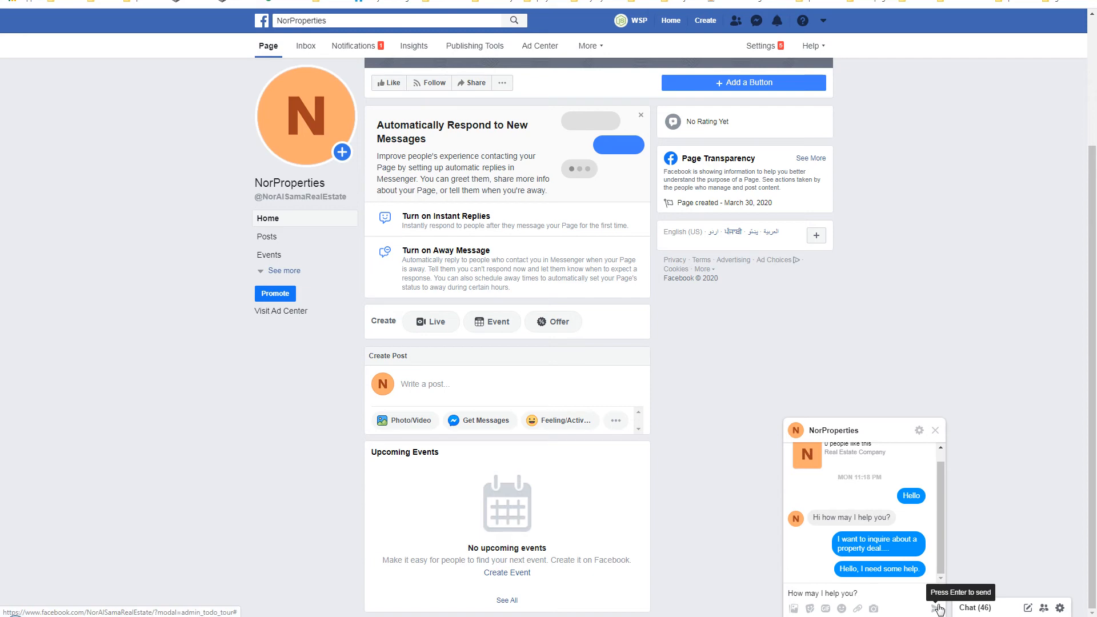
pyautogui.click(886, 597)
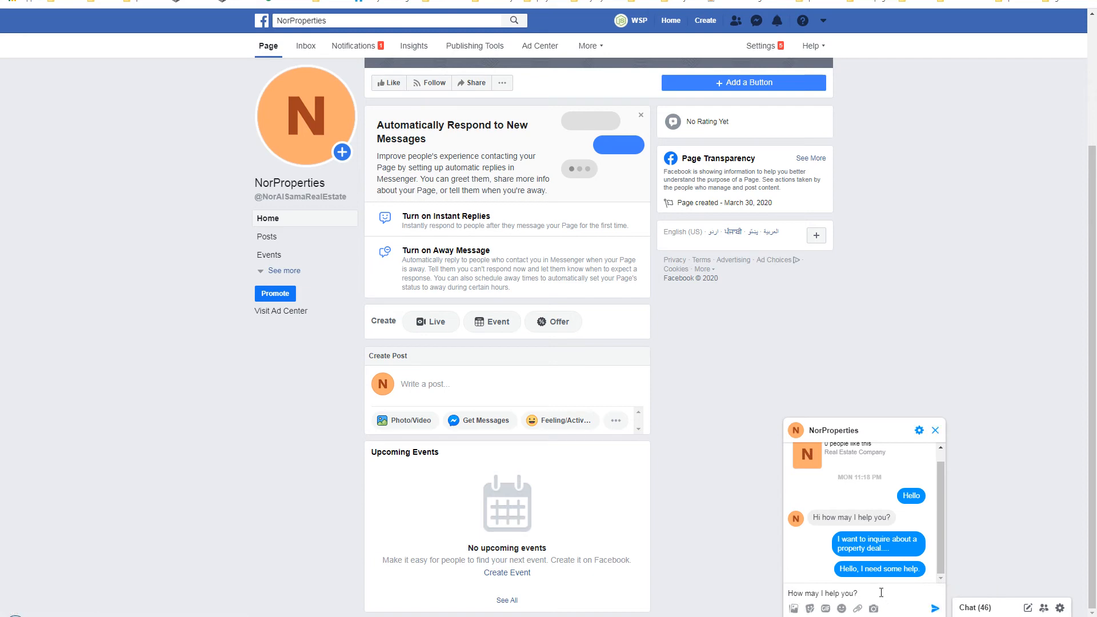
pyautogui.press('Return')
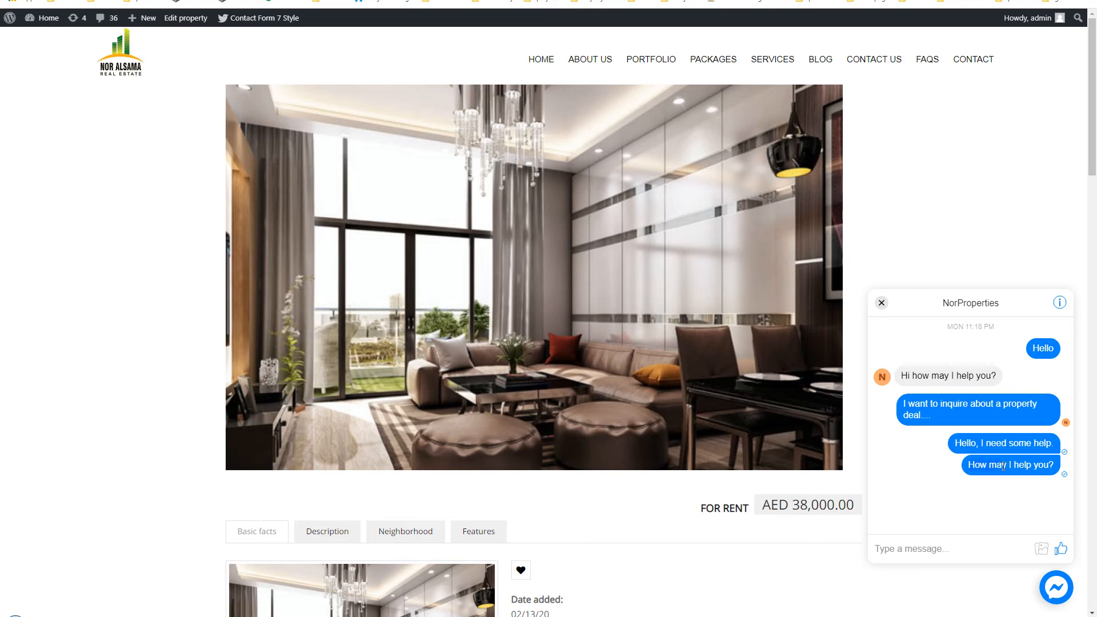
# Send "I need to ask some questions about the process of buying properties." from the website's chat widget
pyautogui.click(1055, 468)
pyautogui.click(955, 550)
pyautogui.write('I need to')
pyautogui.write(' ask someth')
pyautogui.write('i')
pyautogui.press('BackSpace')
pyautogui.press('BackSpace')
pyautogui.press('BackSpace')
pyautogui.press('BackSpace')
pyautogui.press('BackSpace')
pyautogui.press('BackSpace')
pyautogui.press('BackSpace')
pyautogui.write('some questions about the ')
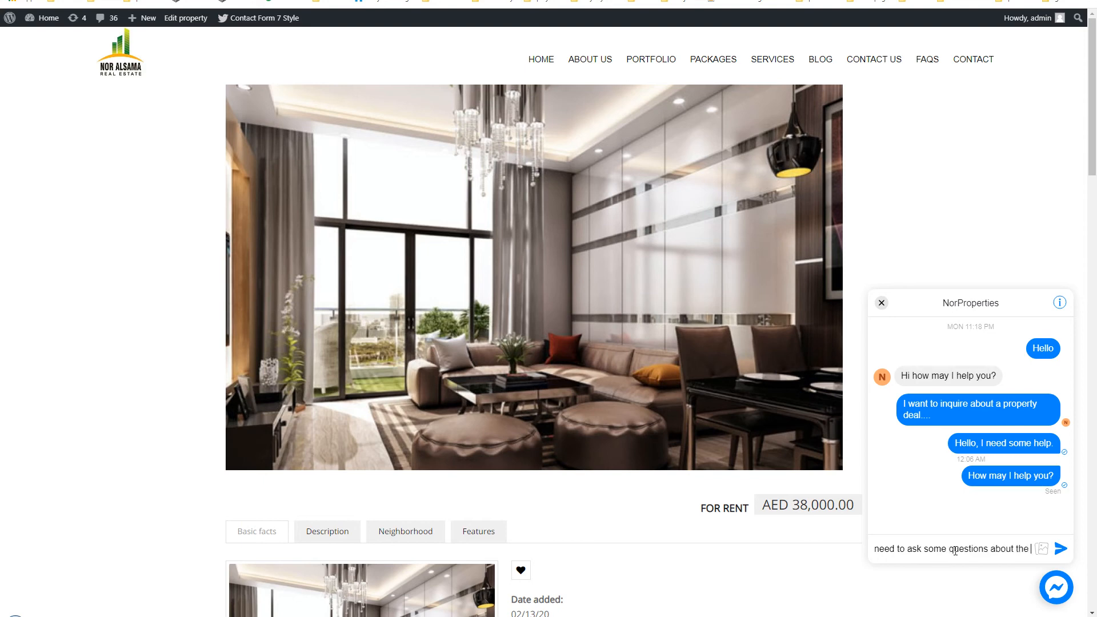
pyautogui.write('pro')
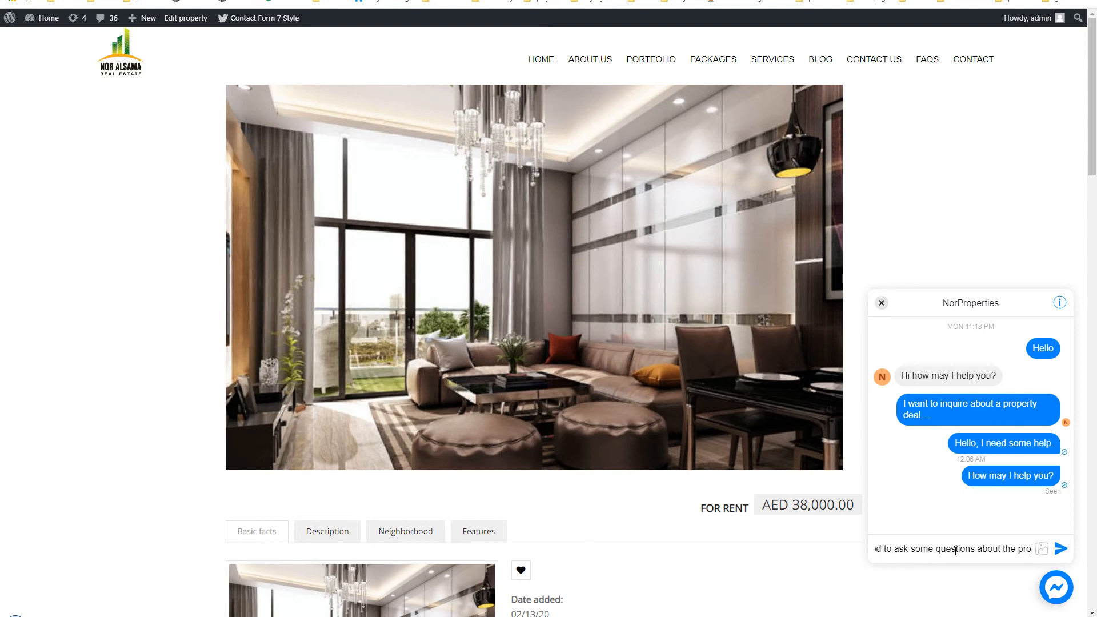
pyautogui.write('cess of')
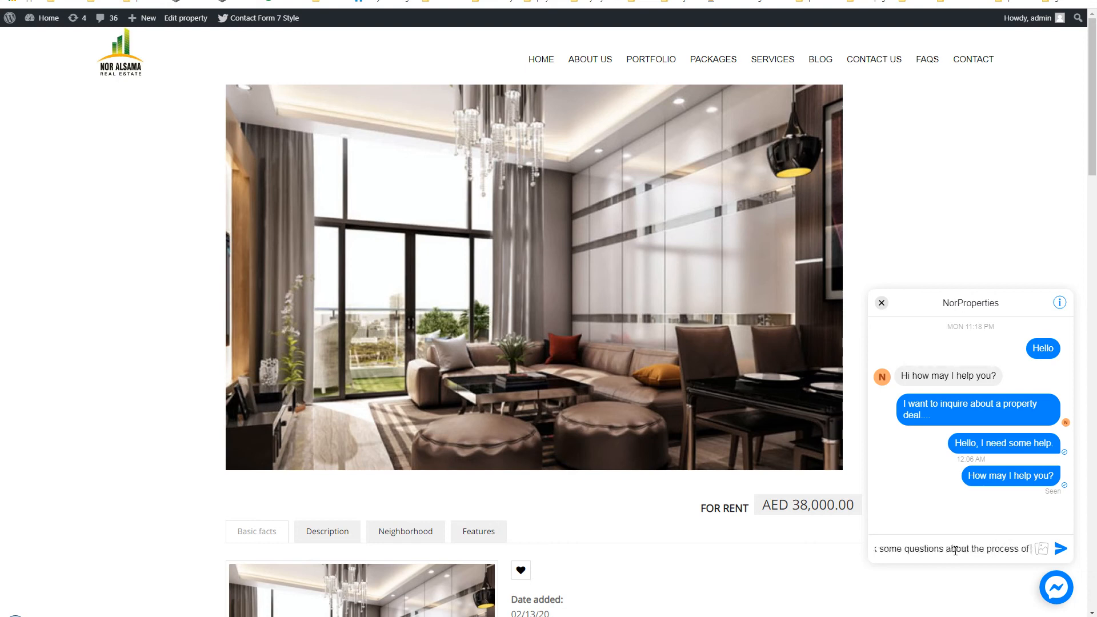
pyautogui.write(' bu')
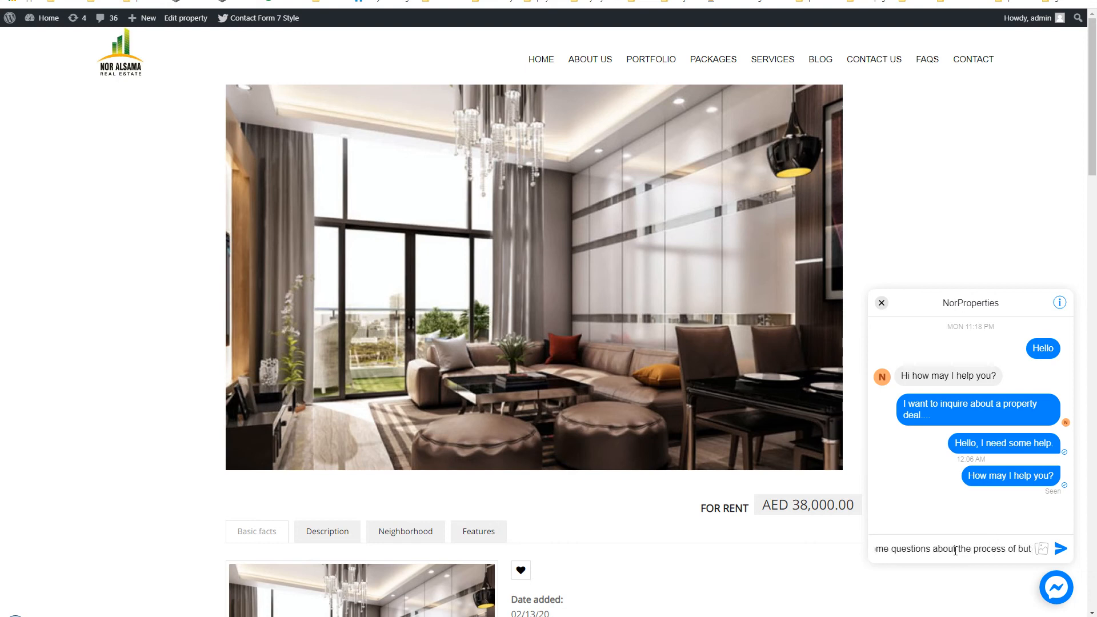
pyautogui.write('ying properties.')
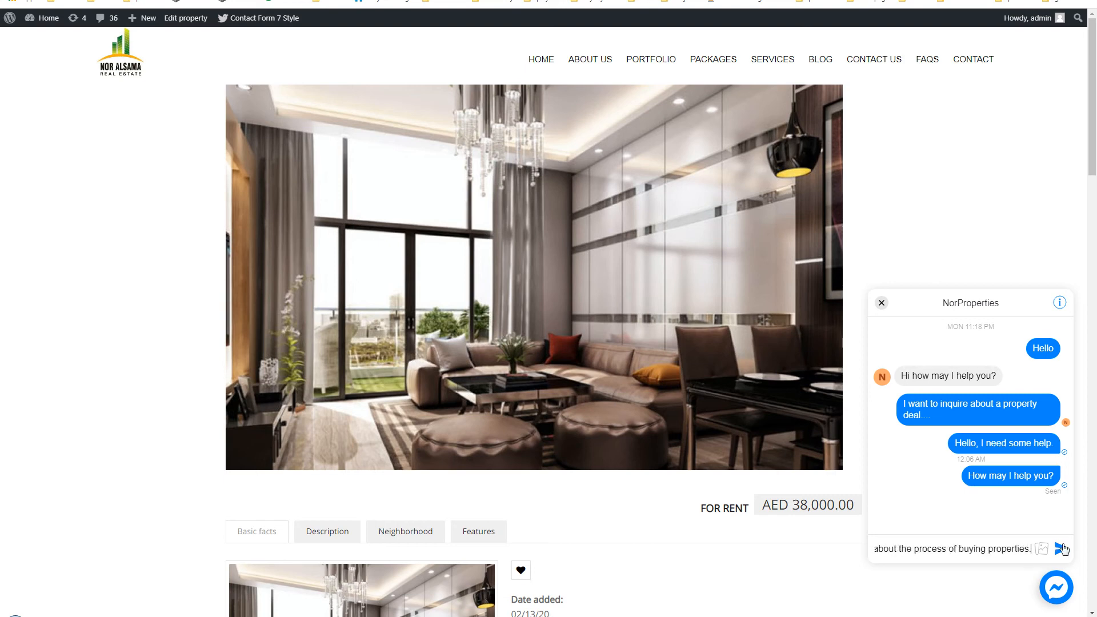
pyautogui.click(1060, 548)
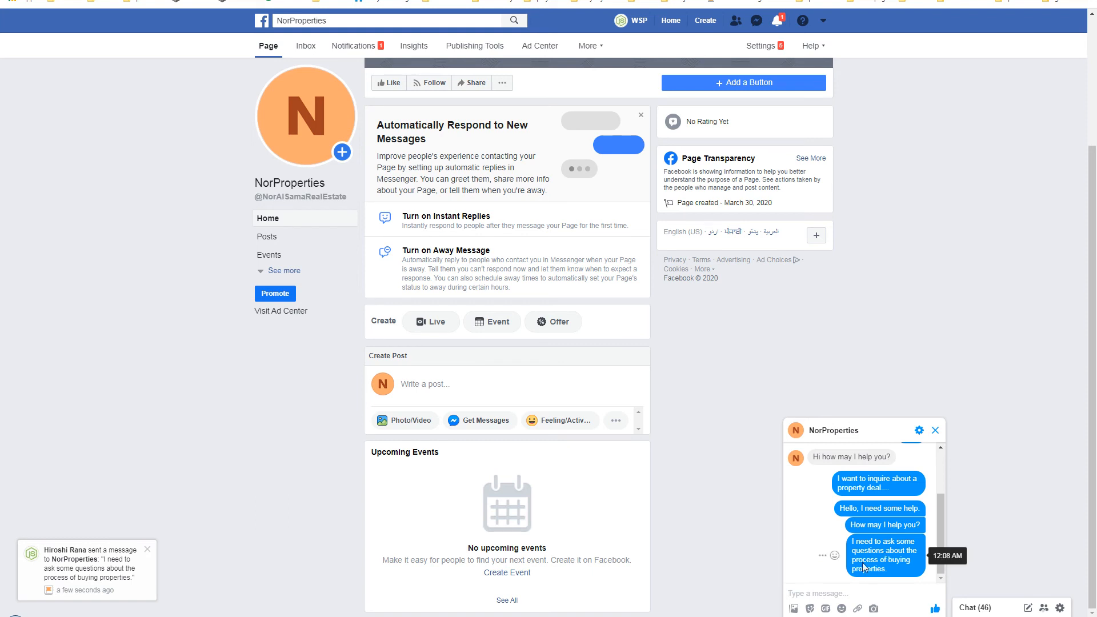
# Reply "Alright, go ahead." in the Facebook conversation and open the full message list in Messenger
pyautogui.write('Alright')
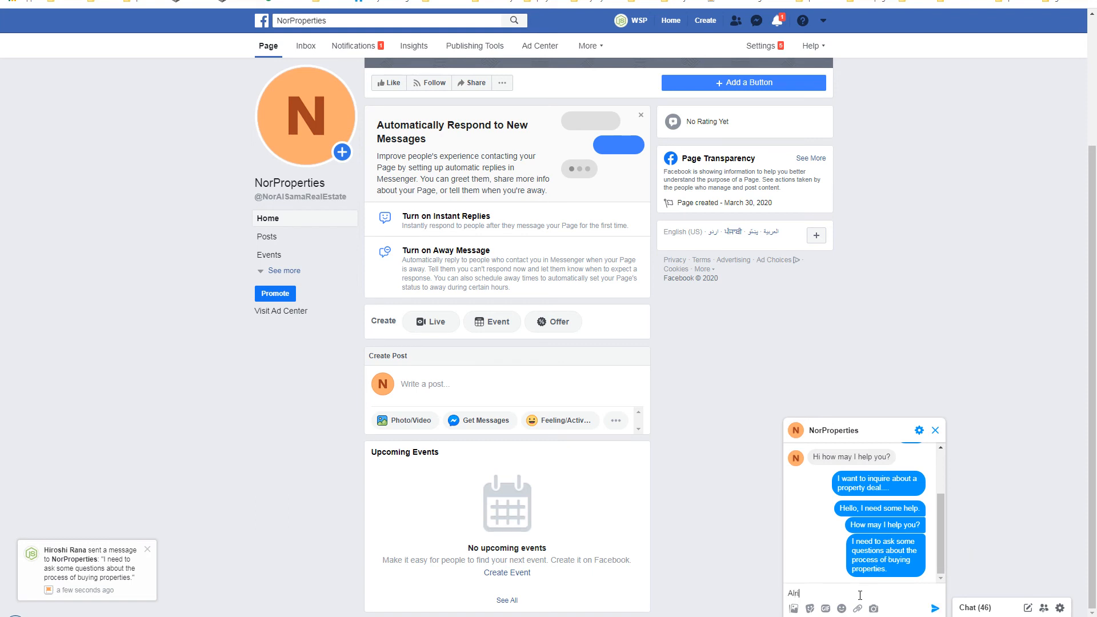
pyautogui.write(', go ahead.')
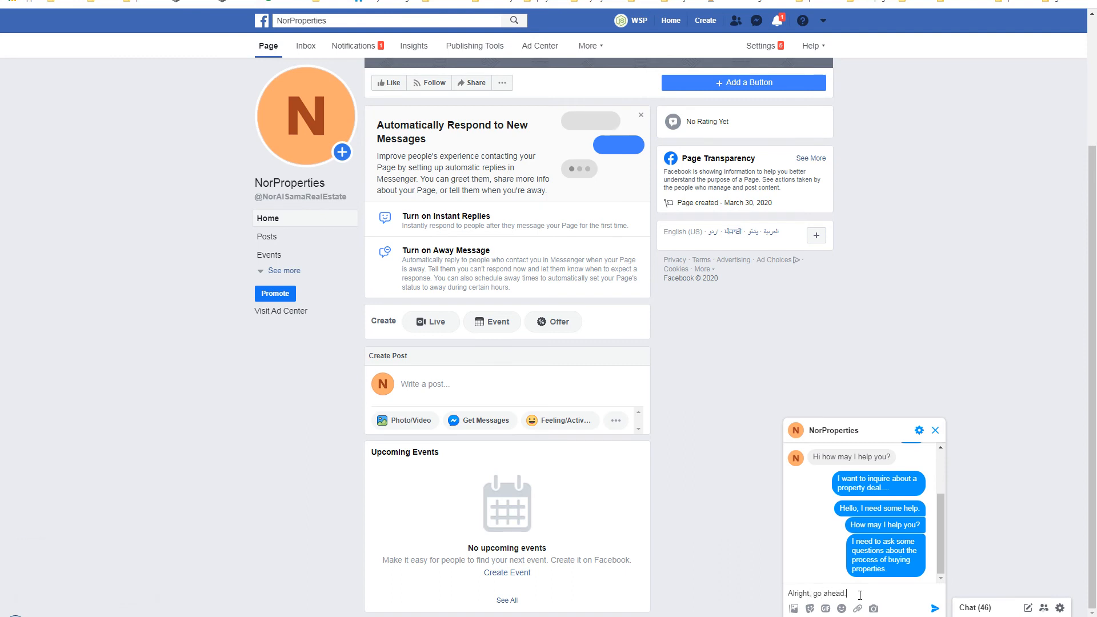
pyautogui.click(934, 608)
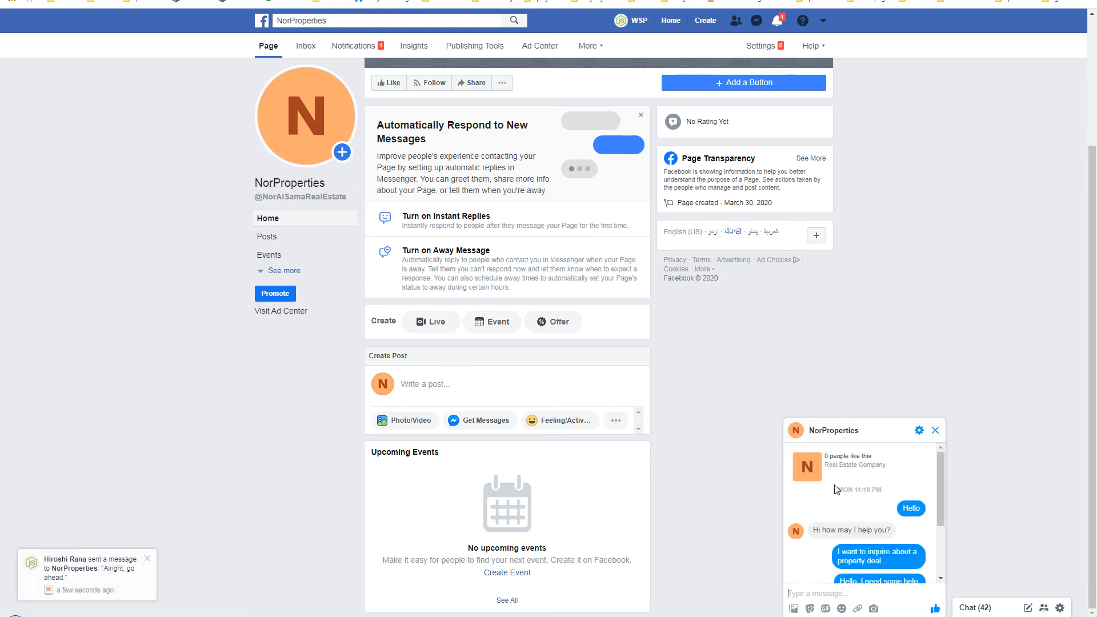
pyautogui.click(756, 21)
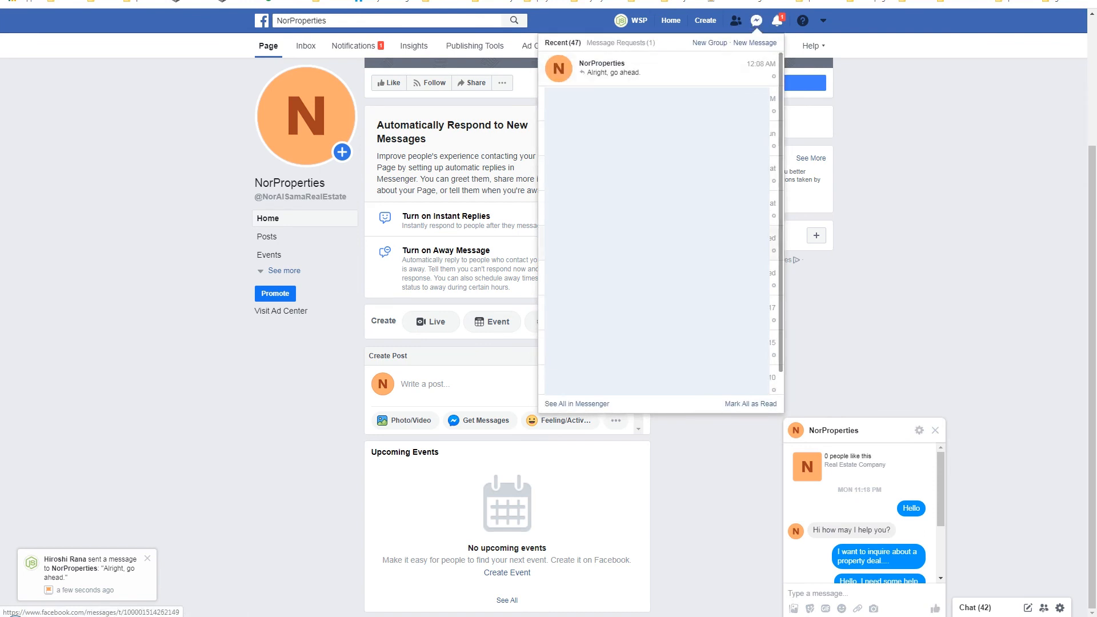
pyautogui.click(567, 405)
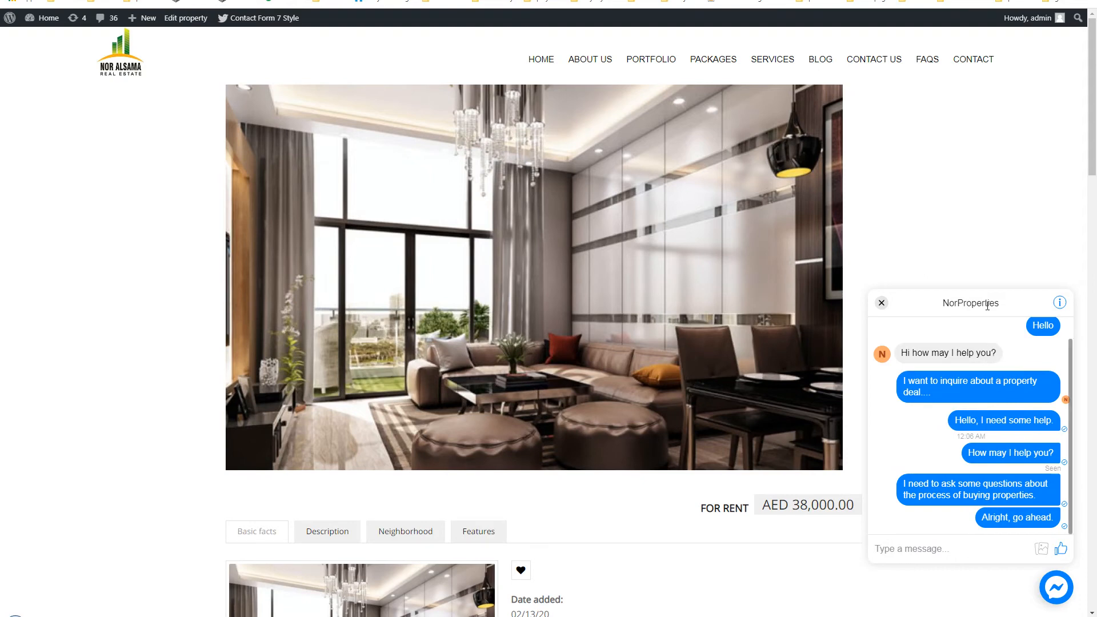
# Test closing and reopening the website's chat widget and check it while browsing the property page, leaving it closed
pyautogui.click(882, 303)
pyautogui.click(1054, 586)
pyautogui.click(877, 297)
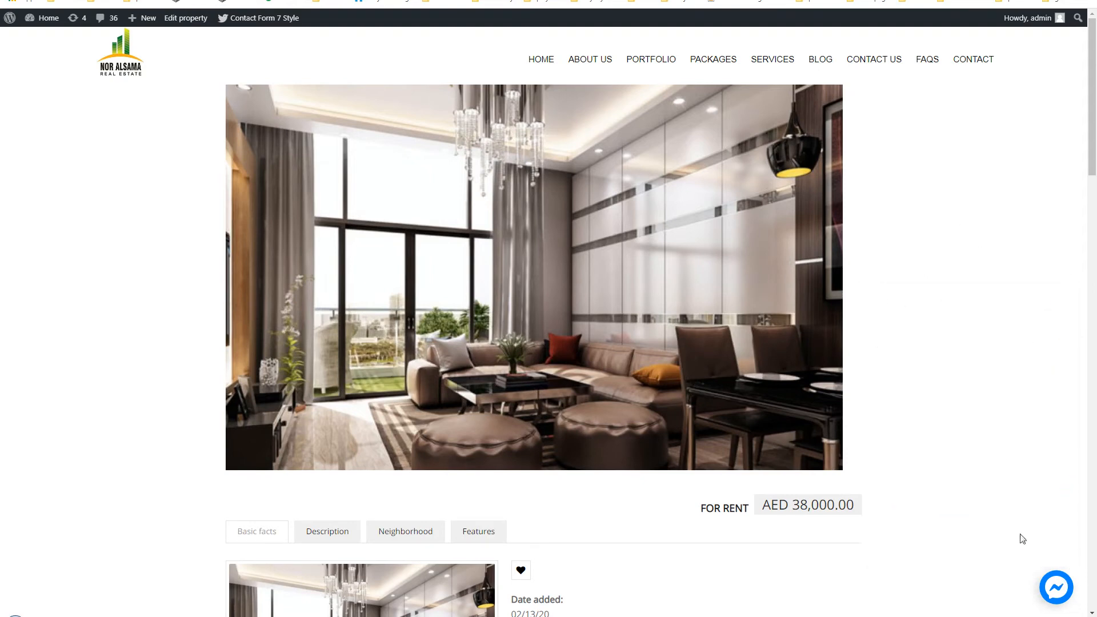
pyautogui.click(1055, 586)
pyautogui.scroll(-4, 947, 227)
pyautogui.scroll(4, 946, 227)
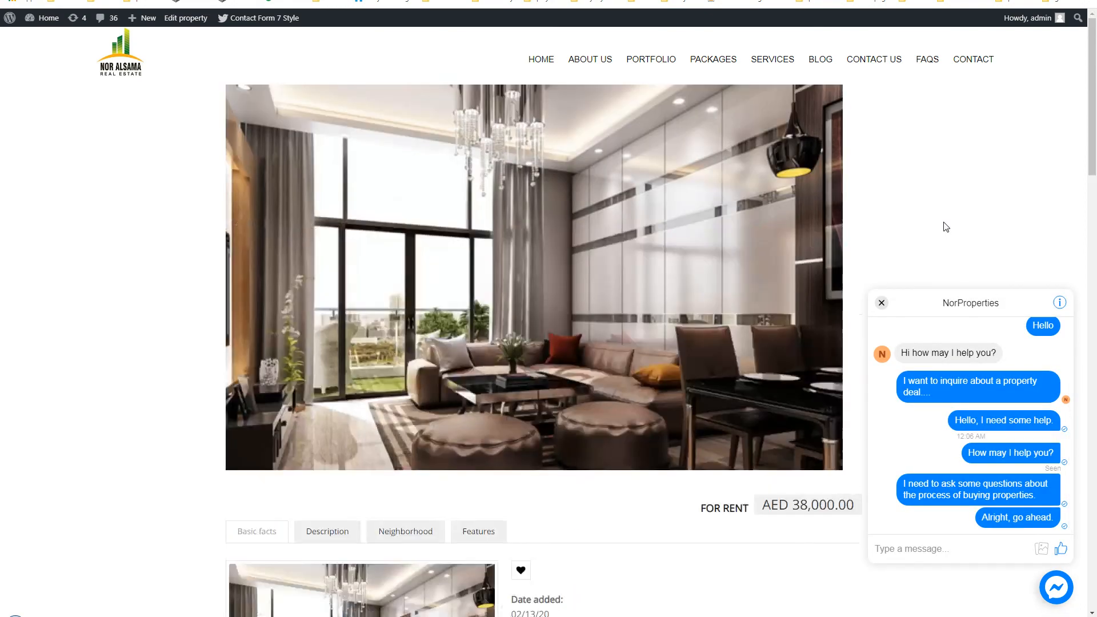
pyautogui.click(882, 304)
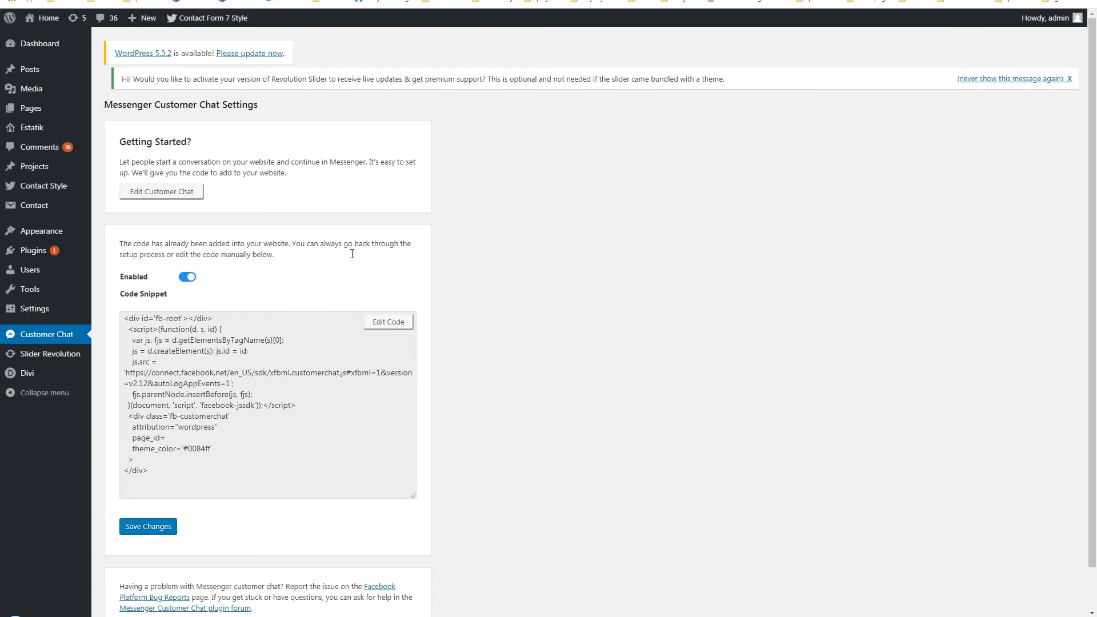
# Switch the customer chat off and back on in the Messenger Customer Chat settings
pyautogui.click(188, 278)
pyautogui.click(190, 282)
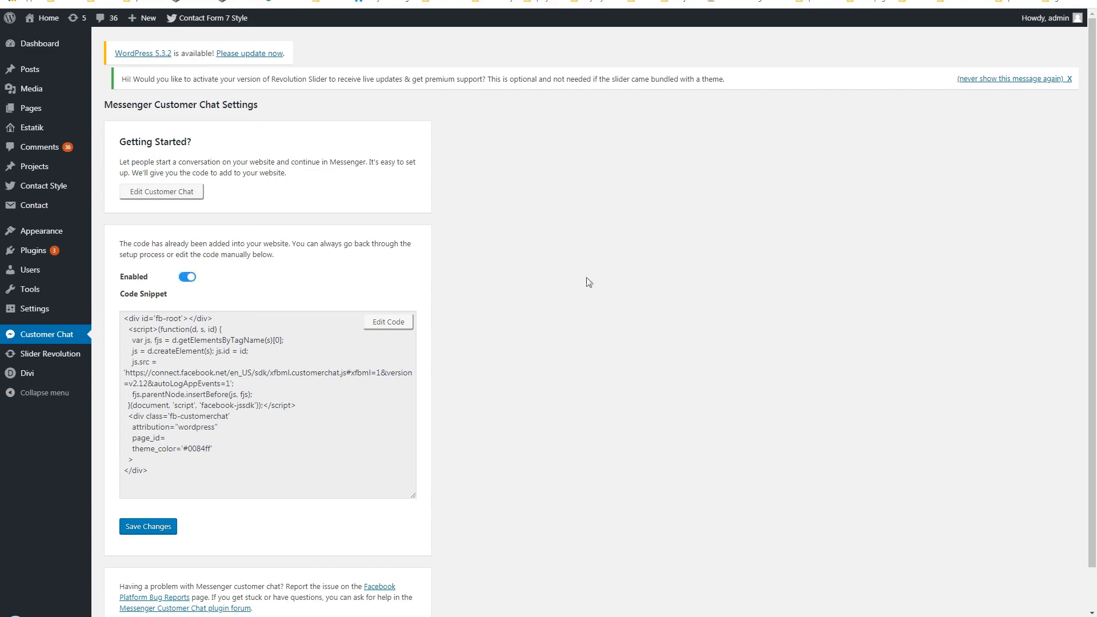